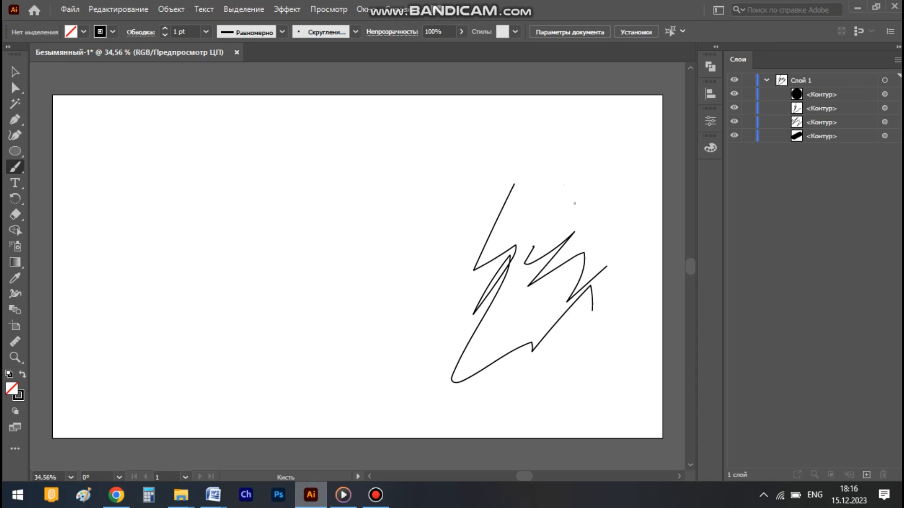
Draw a zigzag brush stroke above the existing scribbles on the artboard.
mouse_move(575, 154)
left_mouse_down()
mouse_move(555, 184)
mouse_move(548, 242)
mouse_move(586, 206)
left_mouse_up()
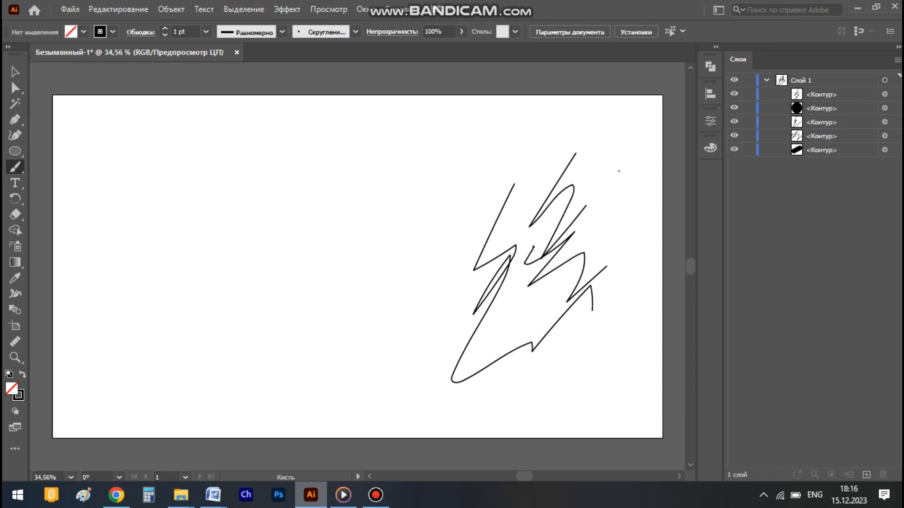
left_click(766, 81)
left_click(766, 80)
Delete all the brush paths in Слой 1 one by one to empty the artboard.
left_click(884, 94)
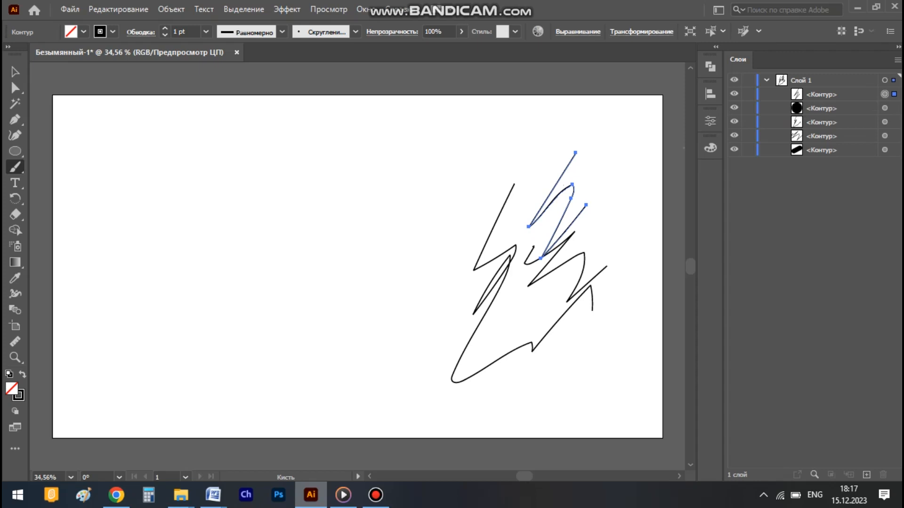
key("Delete")
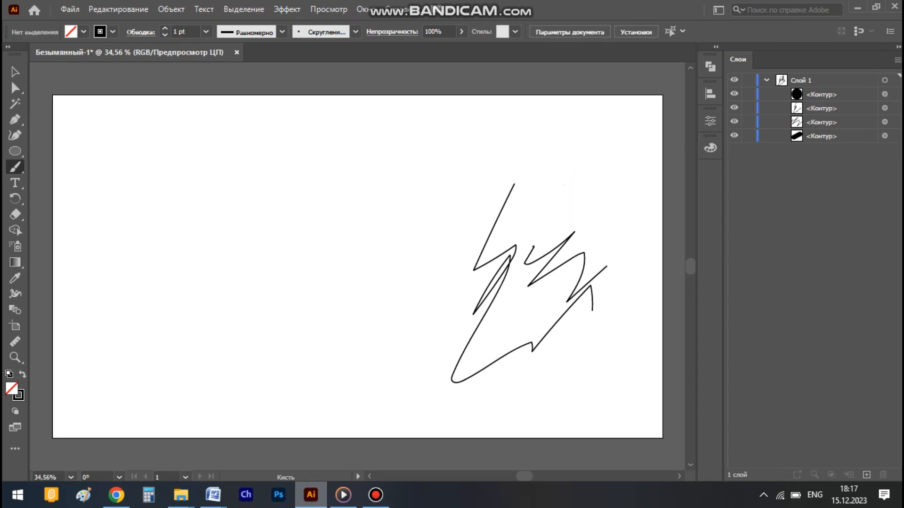
left_click(884, 94)
key("Delete")
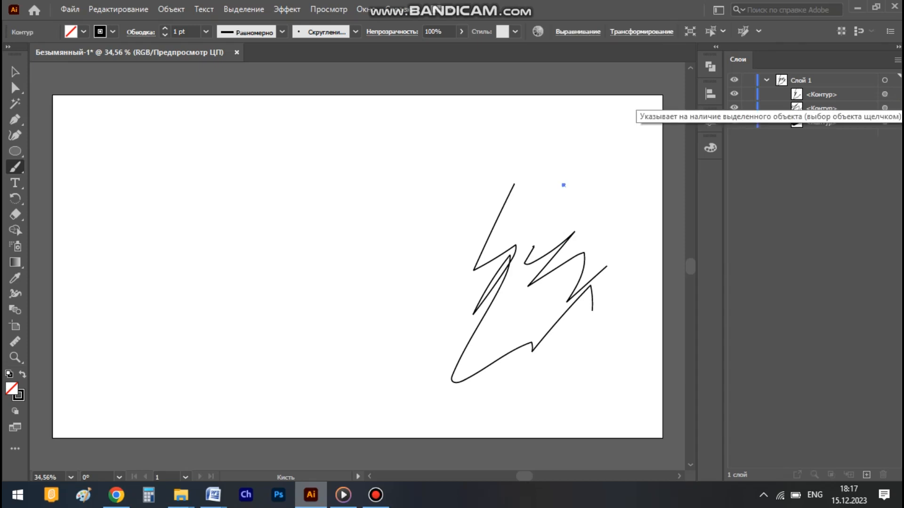
key("ctrl+z")
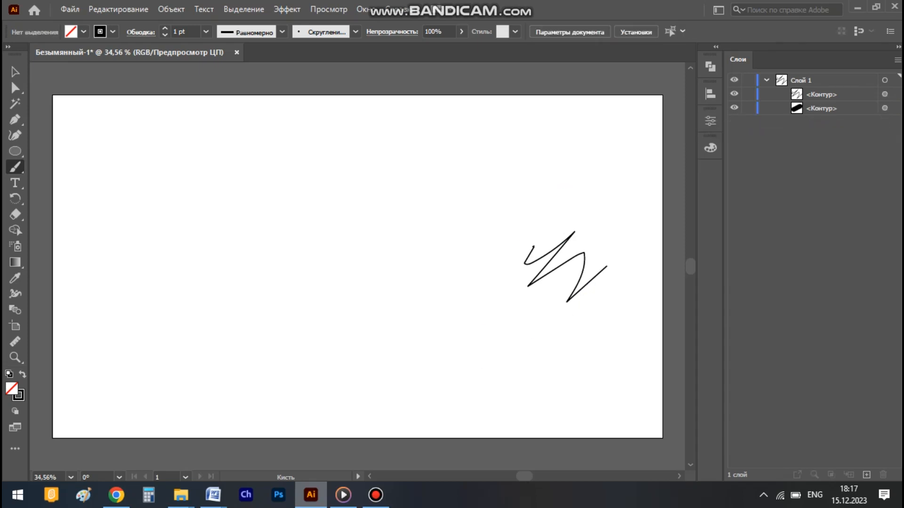
left_click(884, 94)
key("Delete")
left_click(884, 94)
key("Delete")
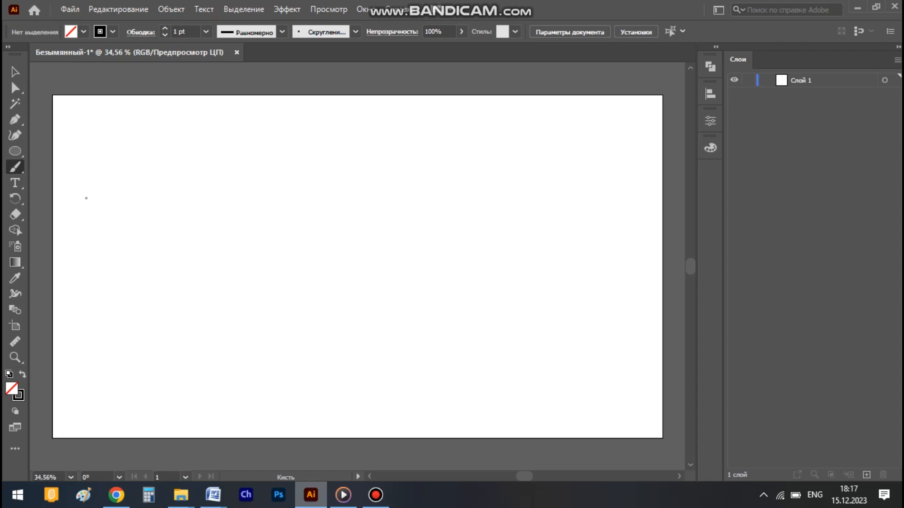
Try a wide horizontal ellipse in the artboard's left half with the Ellipse tool, and undo it.
left_click(15, 151)
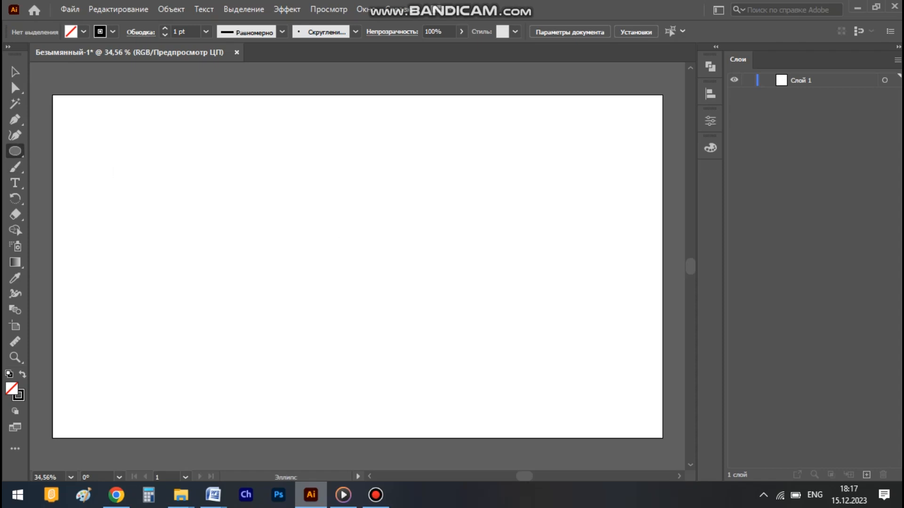
left_click_drag(196, 224, 336, 290)
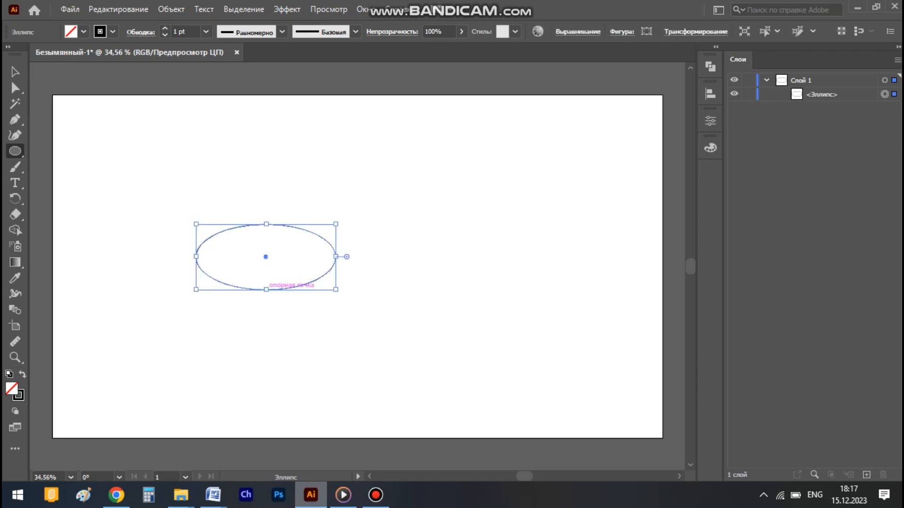
left_click_drag(266, 290, 266, 307)
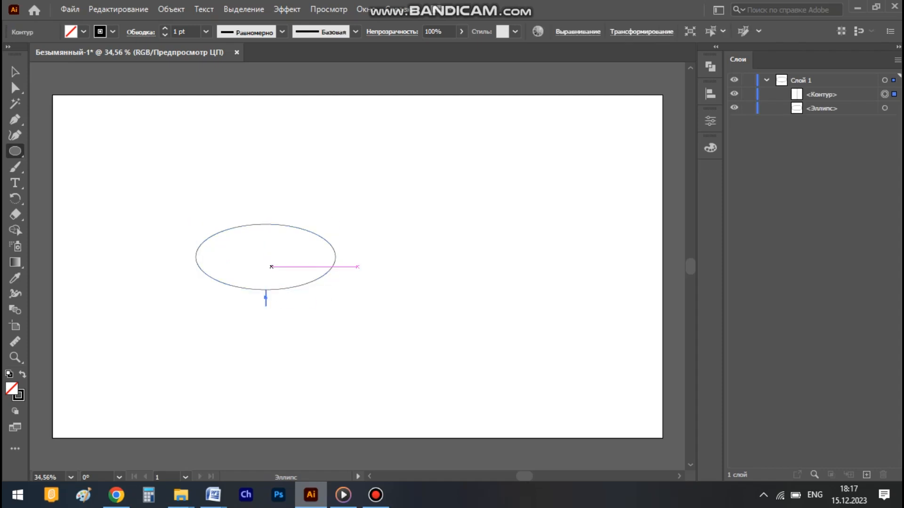
key("ctrl+z")
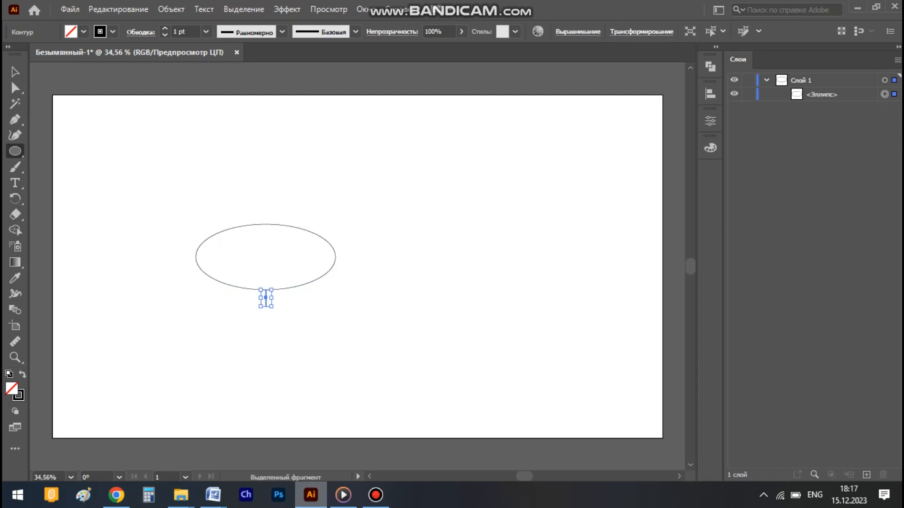
key("ctrl+z")
Draw a perfect circle in the artboard's upper-left area and undo the extra flat ellipse drawn over it.
left_click_drag(210, 175, 310, 277)
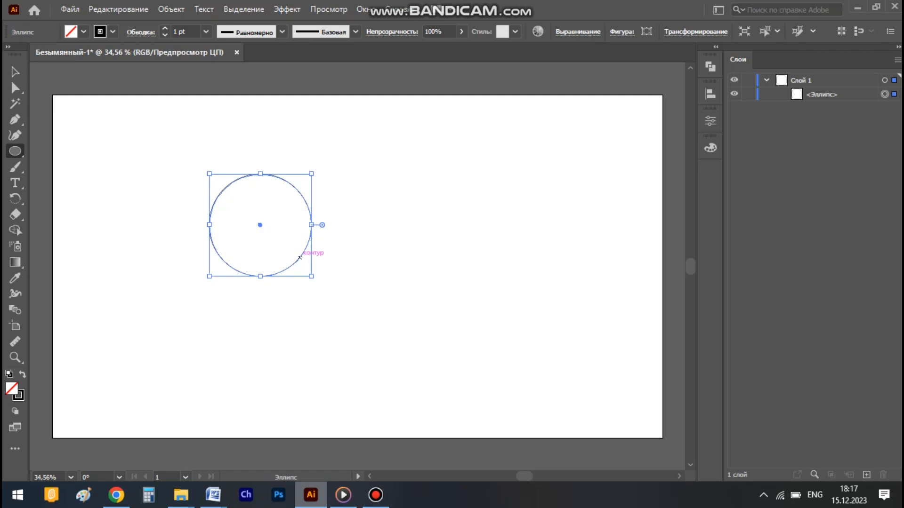
left_click_drag(252, 243, 343, 267)
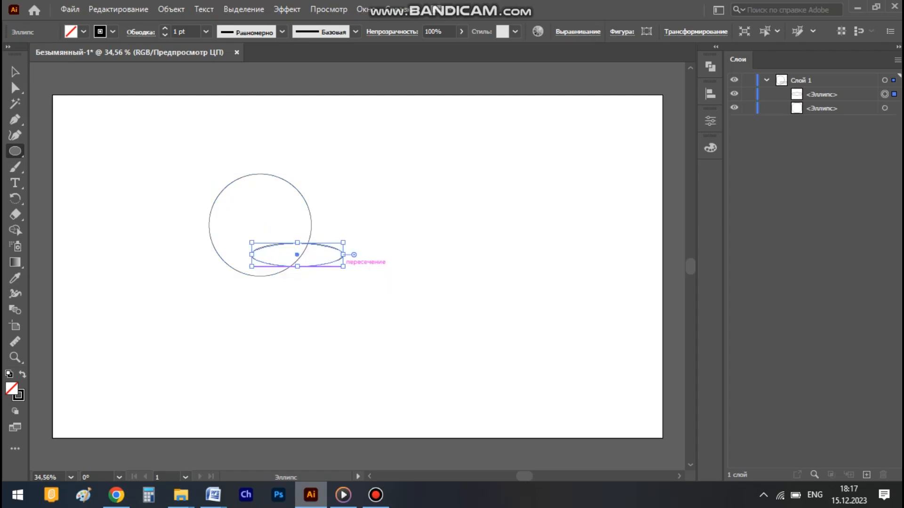
key("ctrl+z")
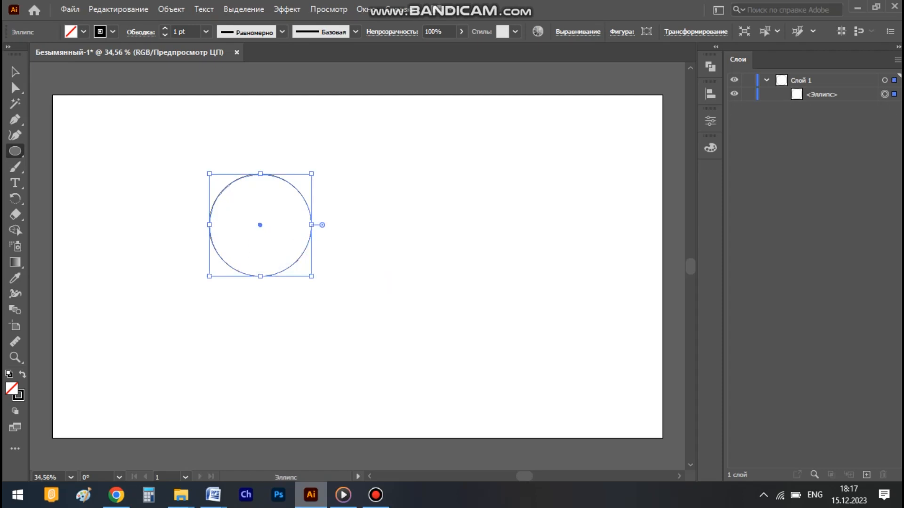
Duplicate the circle with the Selection tool, placing the overlapping copy slightly above and to the right of the original.
key("v")
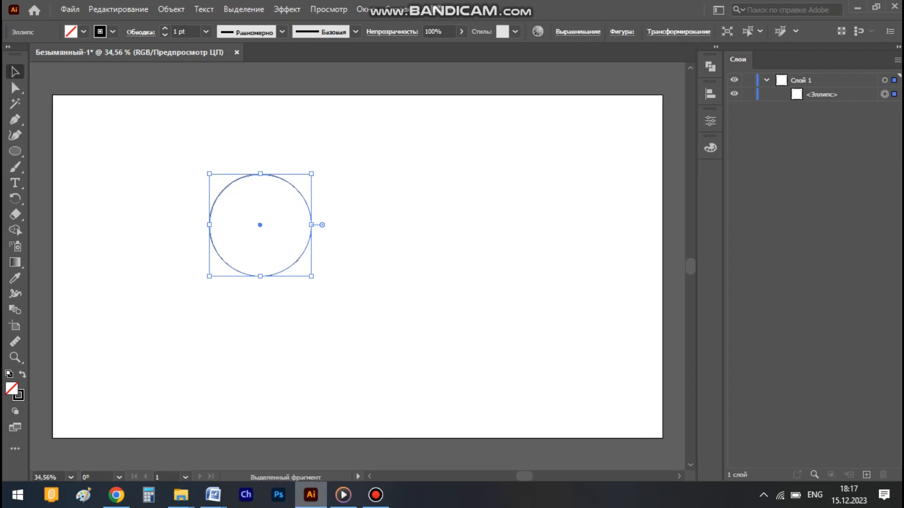
left_click_drag(296, 261, 368, 250)
left_click_drag(310, 215, 335, 208)
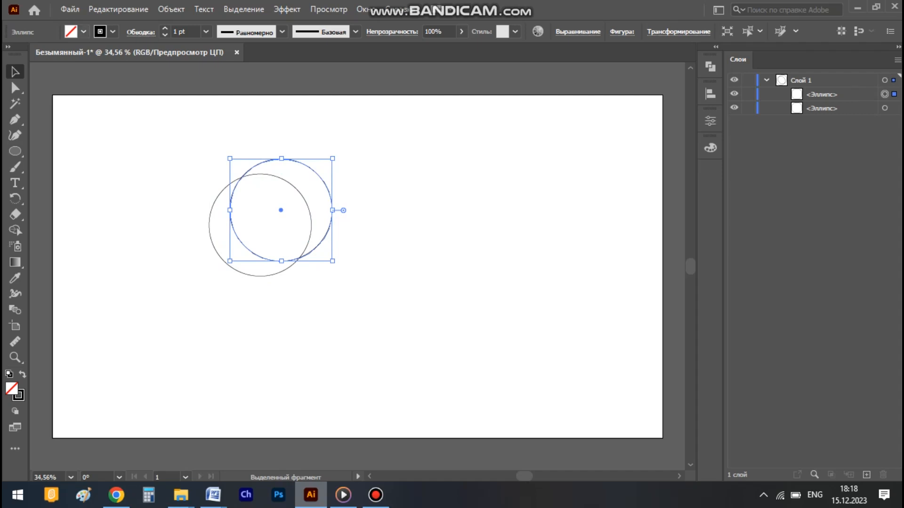
Fill the front circle with pink (R=255 G=123 B=172) and the rear circle with RGB yellow.
left_click(83, 32)
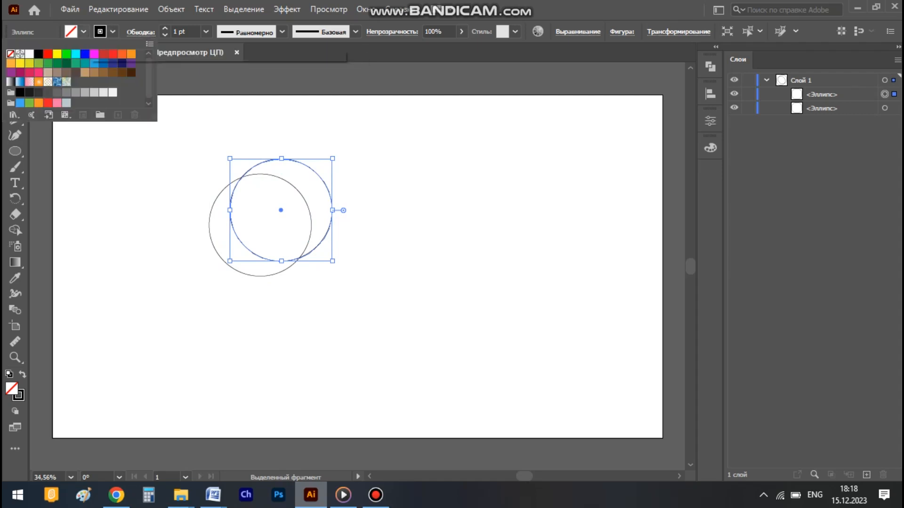
left_click(57, 103)
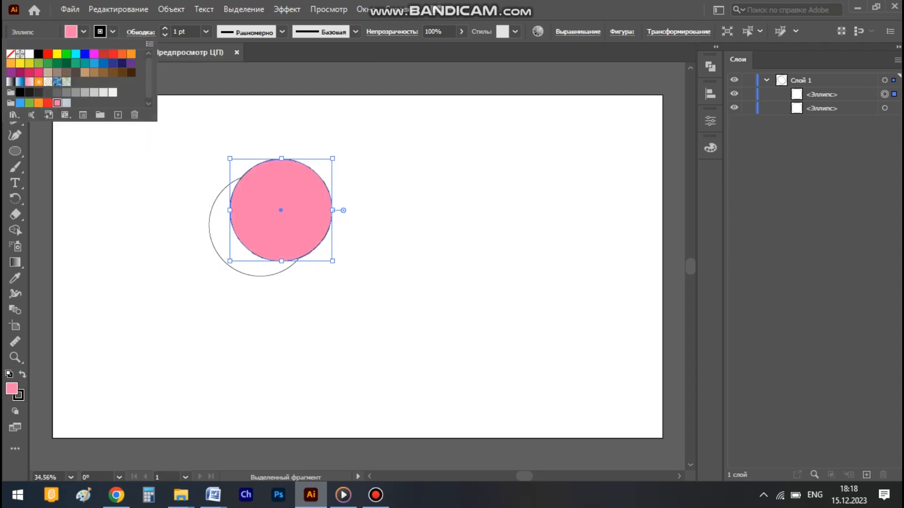
left_click(202, 236)
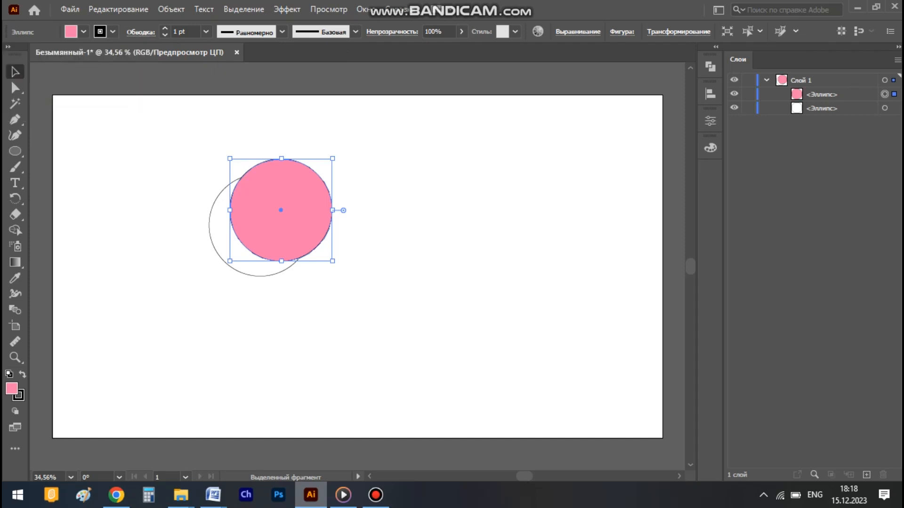
left_click(211, 242)
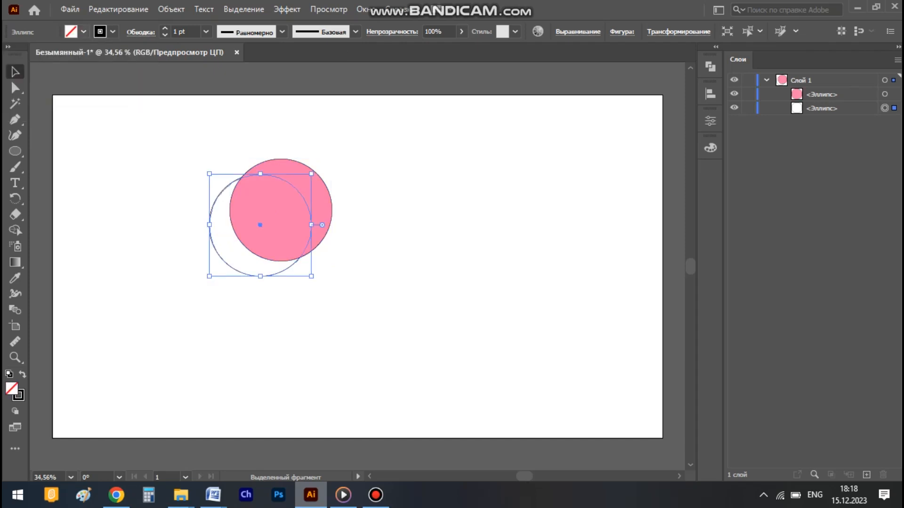
left_click(84, 31)
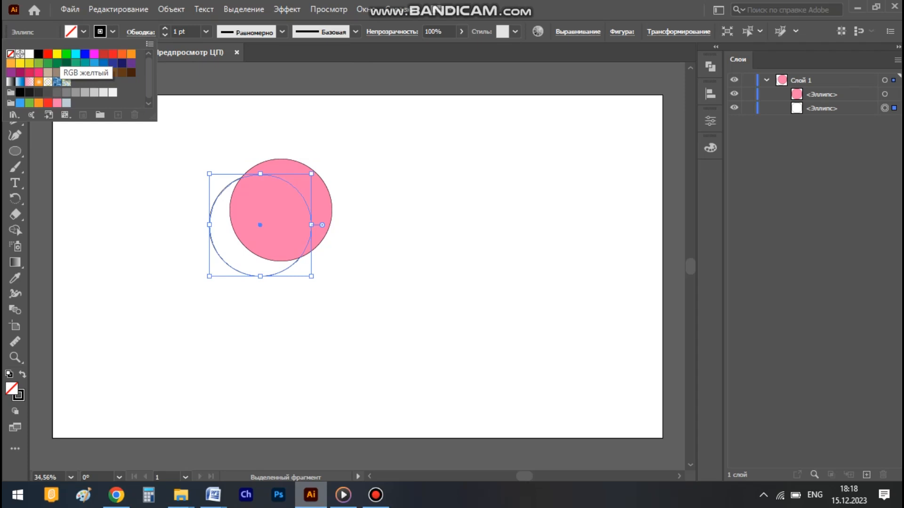
left_click(57, 54)
left_click(162, 162)
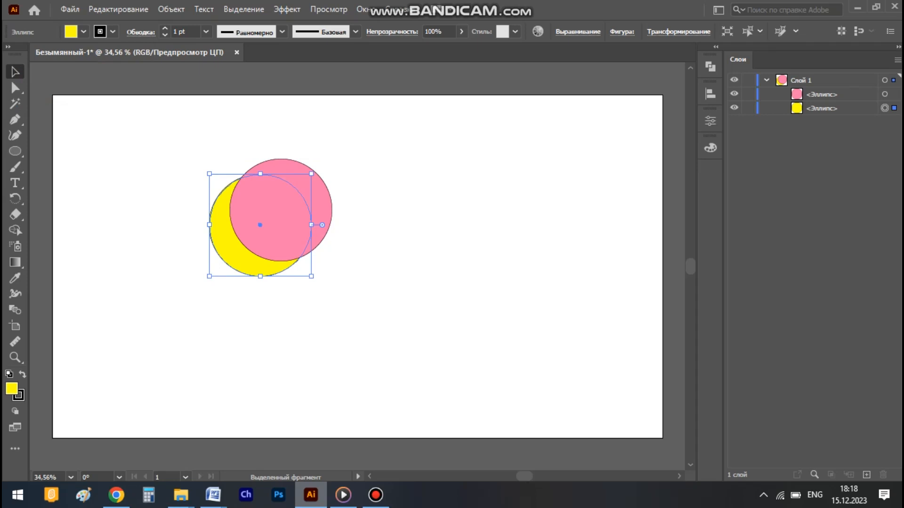
Move the yellow circle repeatedly forward and backward in the stacking order, leaving it in front of the pink circle.
key("ctrl+]")
key("ctrl+[")
key("ctrl+]")
key("ctrl+[")
key("ctrl+]")
key("ctrl+[")
key("ctrl+]")
key("ctrl+[")
key("ctrl+]")
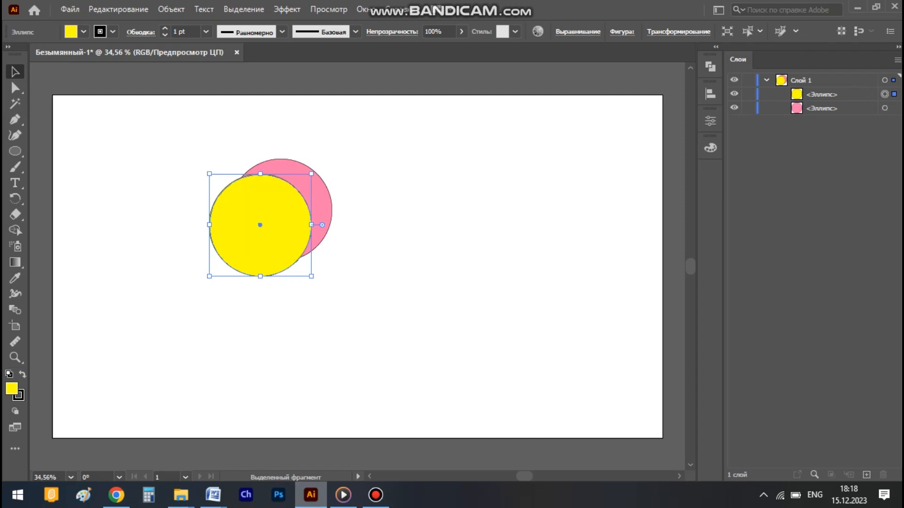
key("l")
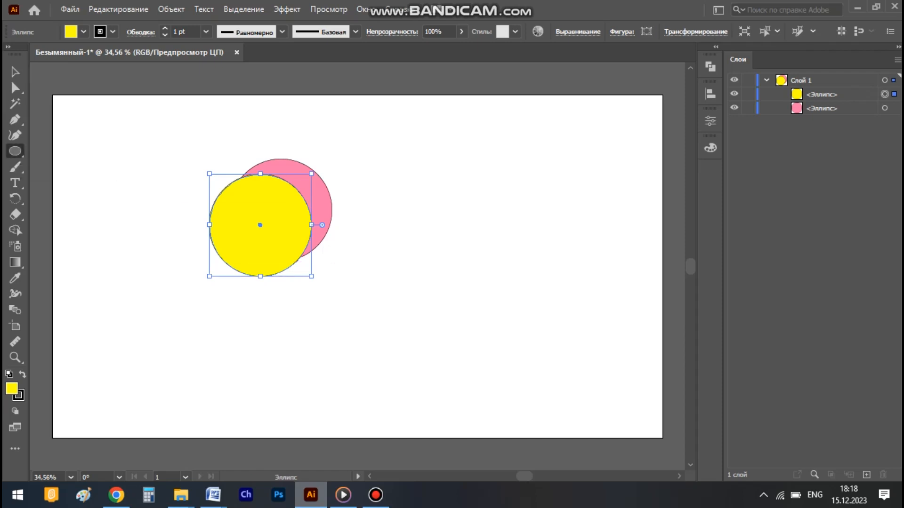
left_click(83, 31)
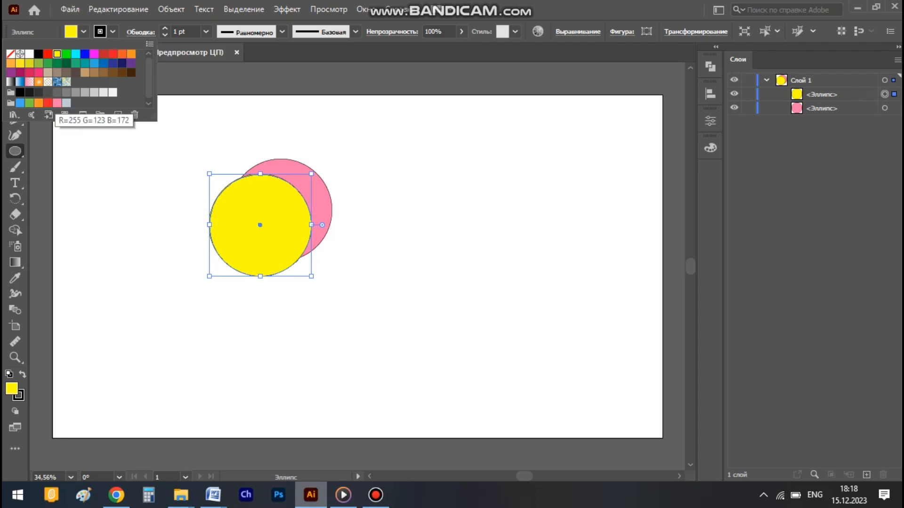
key("Escape")
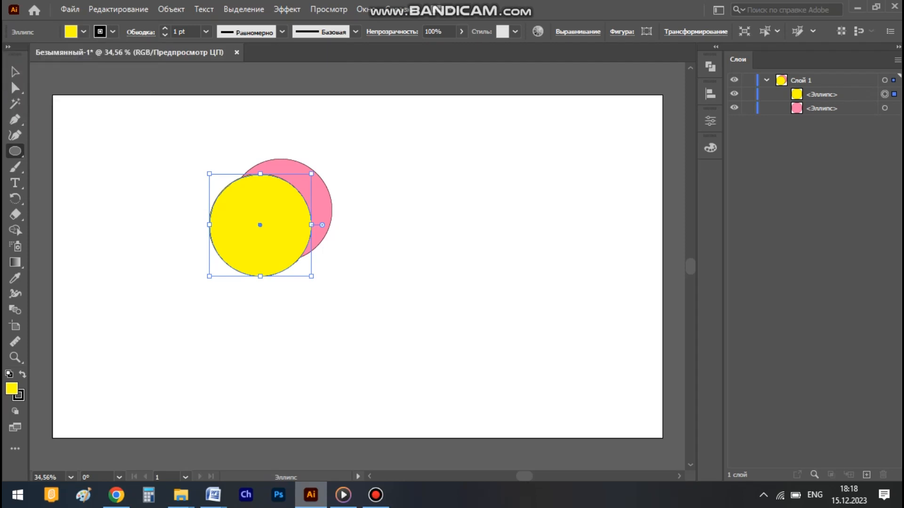
left_click(405, 216)
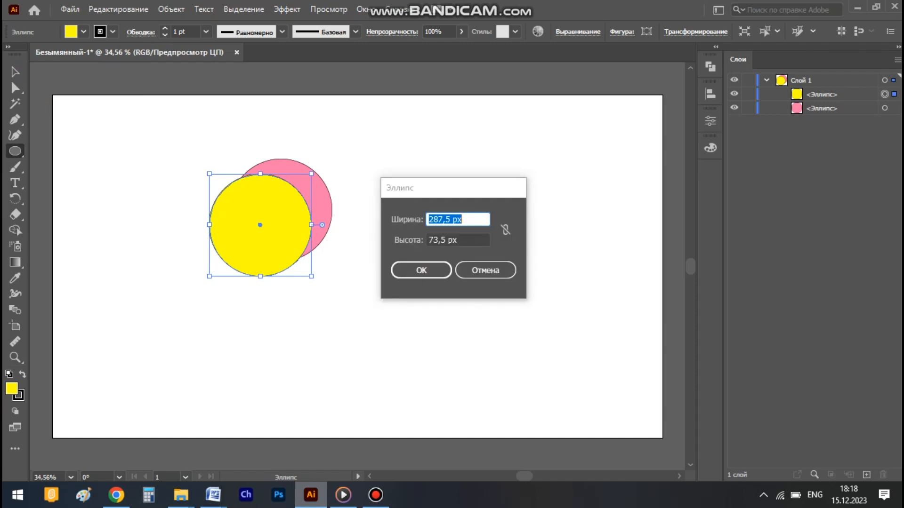
left_click(485, 270)
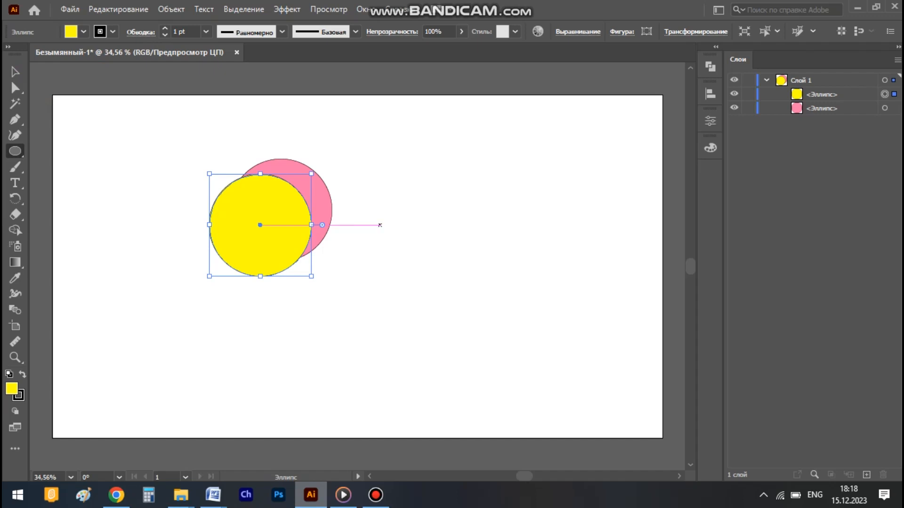
Draw four small yellow ellipses, about 36 px across, along the exposed part of the pink circle.
left_click_drag(320, 217, 333, 229)
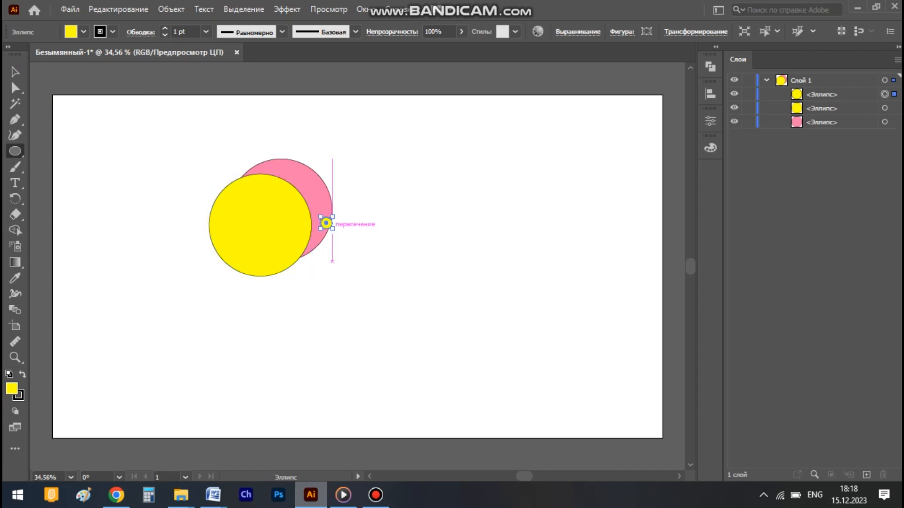
left_click_drag(326, 196, 337, 207)
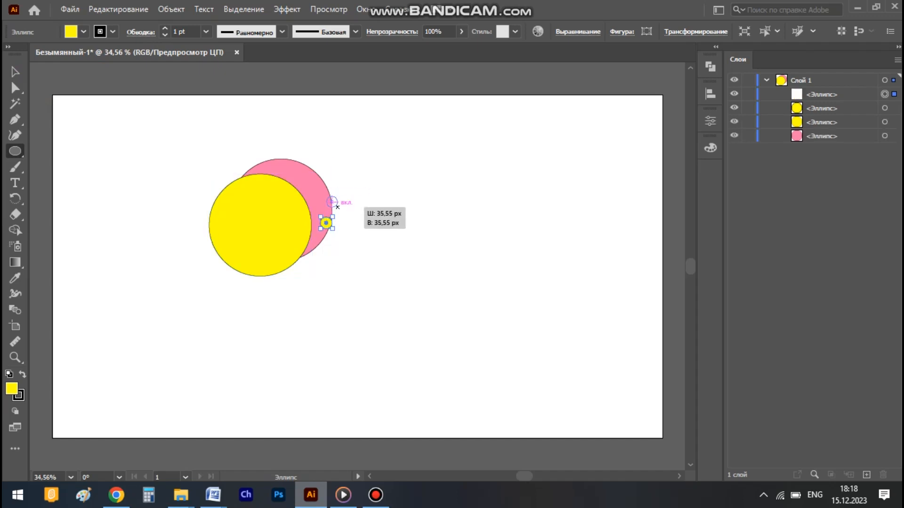
left_click_drag(304, 174, 319, 183)
left_click_drag(275, 162, 290, 175)
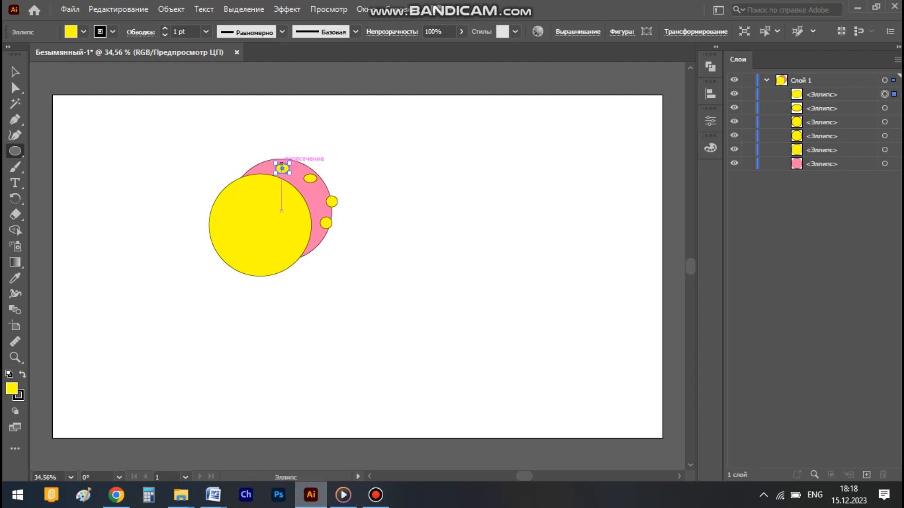
Select all six ellipses together and switch between the Selection and Direct Selection tools.
key("v")
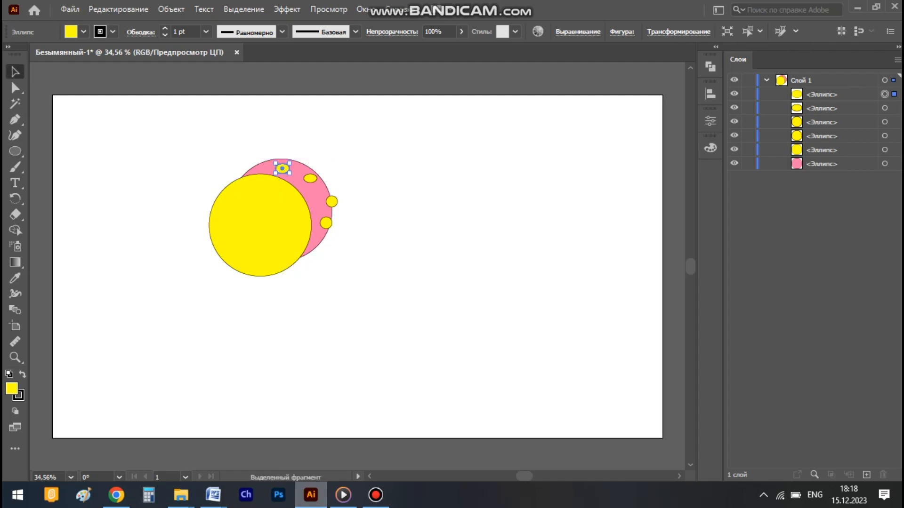
left_click_drag(236, 135, 332, 240)
key("a")
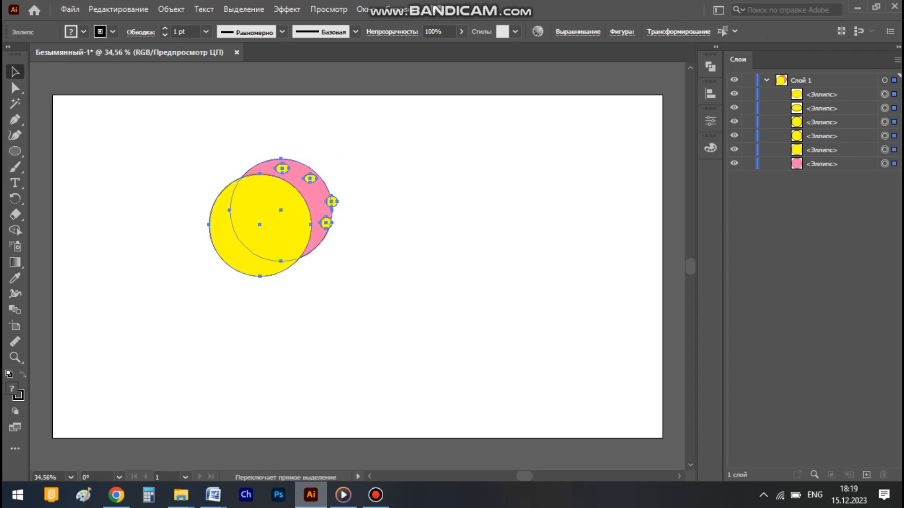
key("v")
key("a")
key("v")
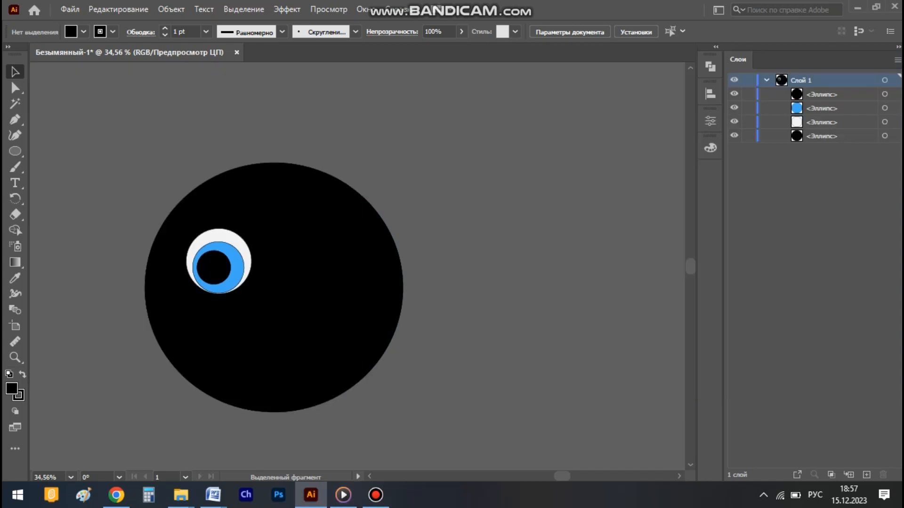
Move the eye's blue circle slightly up and left within the white circle, and select the large black circle.
left_click(302, 301)
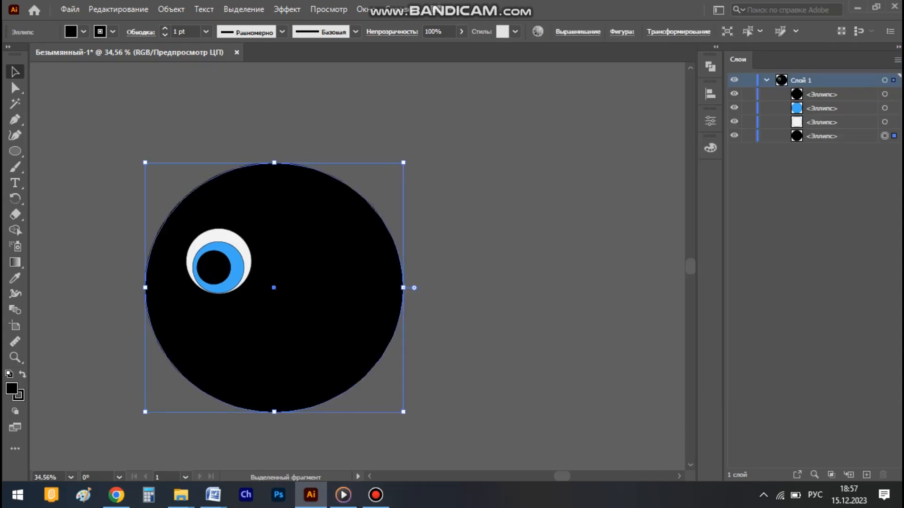
left_click_drag(218, 269, 237, 257)
left_click(296, 282)
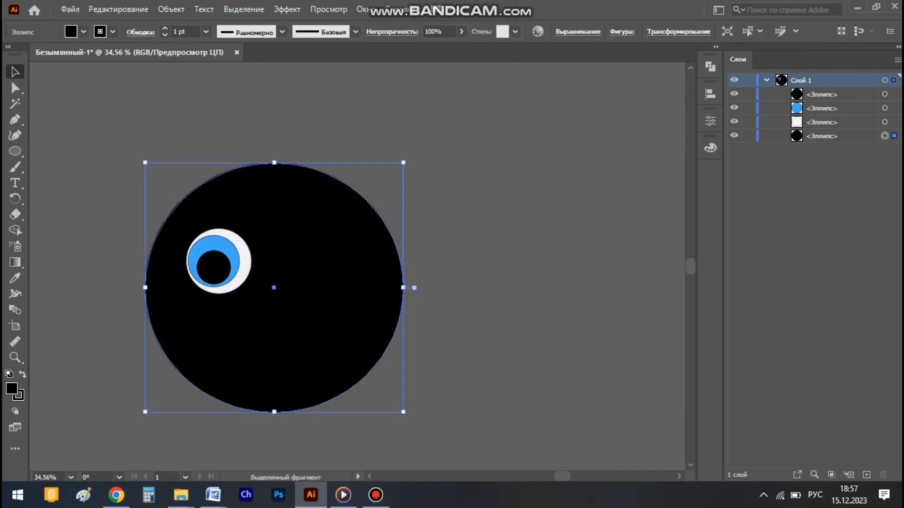
Move the large black circle to several positions beneath the eye, keeping the eye's circles where they are.
left_click_drag(332, 231, 343, 237)
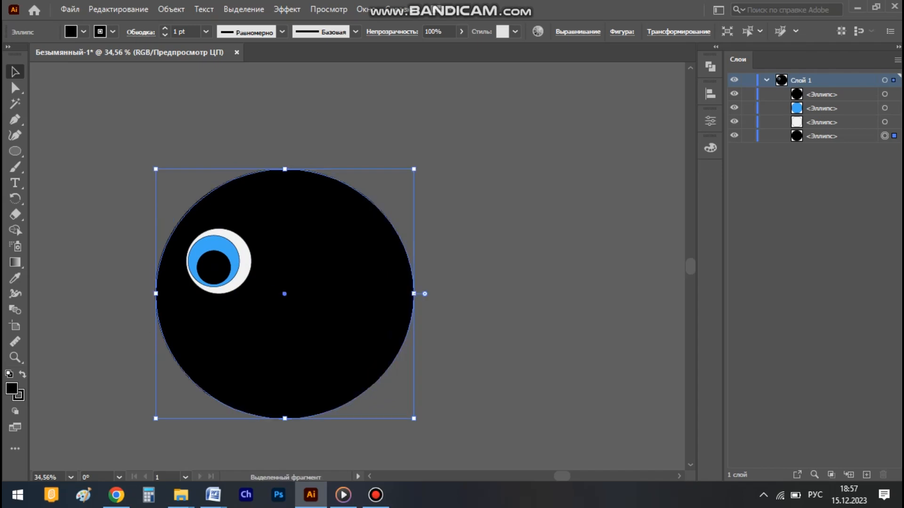
left_click_drag(299, 207, 229, 217)
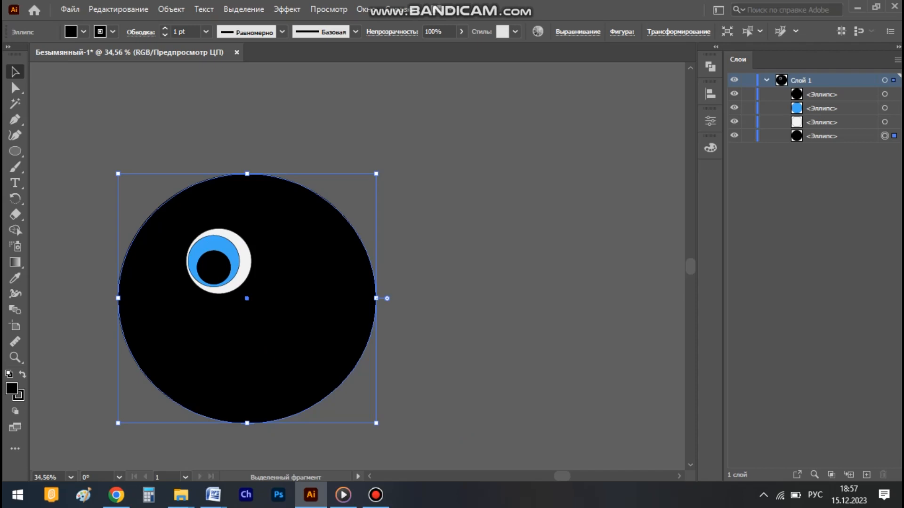
left_click_drag(330, 242, 351, 237)
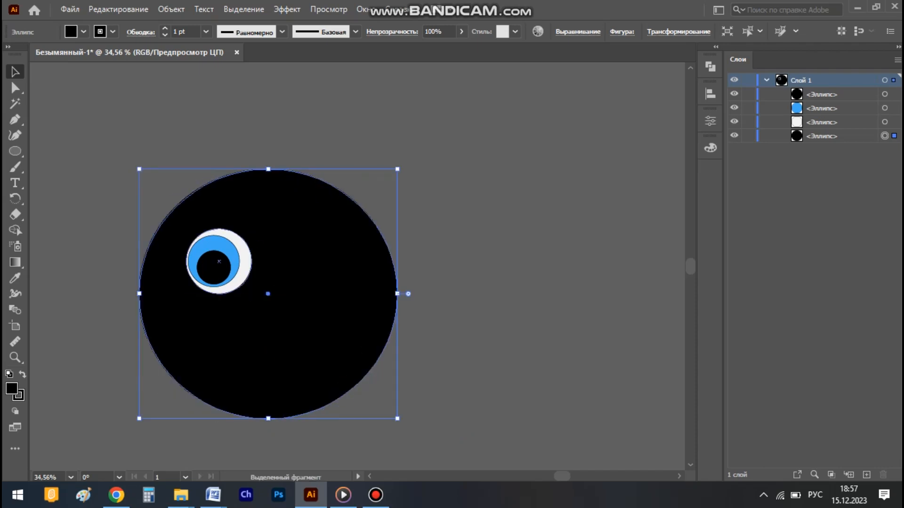
Shift the eye's blue circle slightly down and right so its lower edge stays just inside the white circle.
left_click_drag(213, 261, 217, 264)
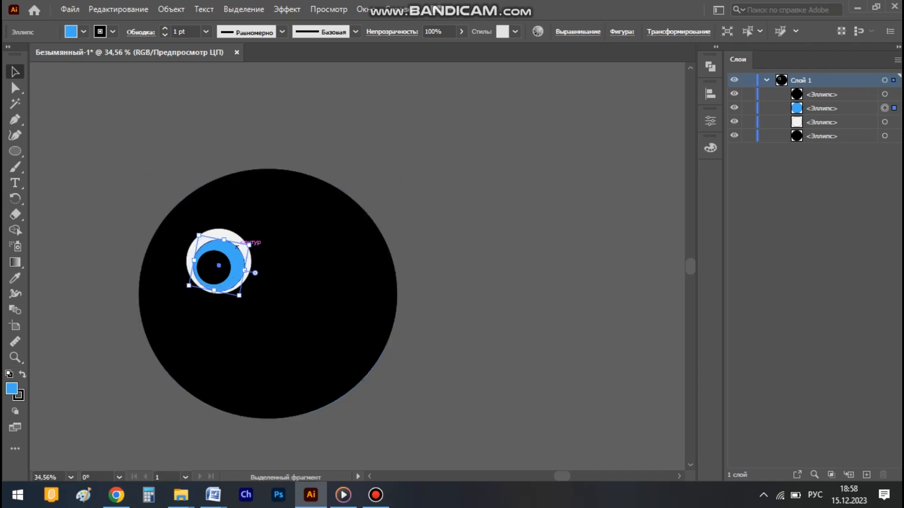
left_click(293, 299)
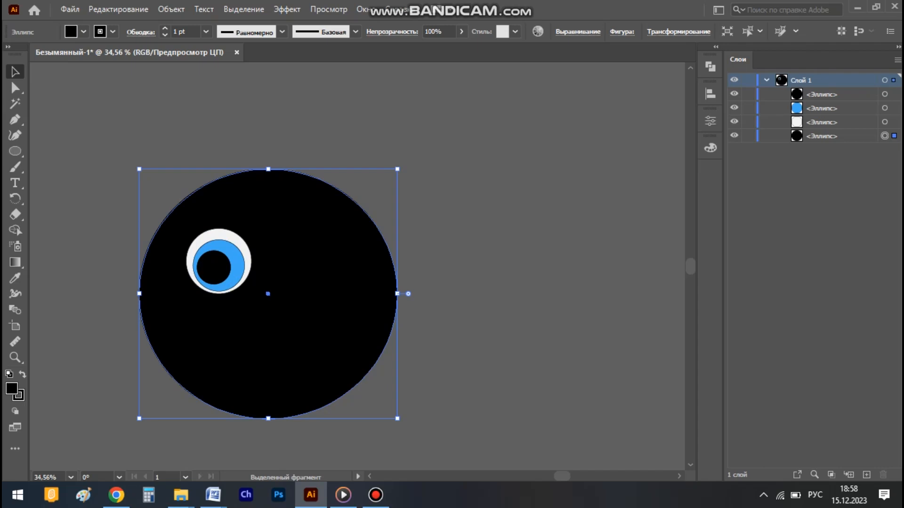
left_click_drag(239, 257, 235, 256)
Move the large black circle slightly upward beneath the eye, and centre the small black pupil within the blue circle.
mouse_move(332, 221)
left_mouse_down()
mouse_move(351, 226)
mouse_move(322, 221)
left_mouse_up()
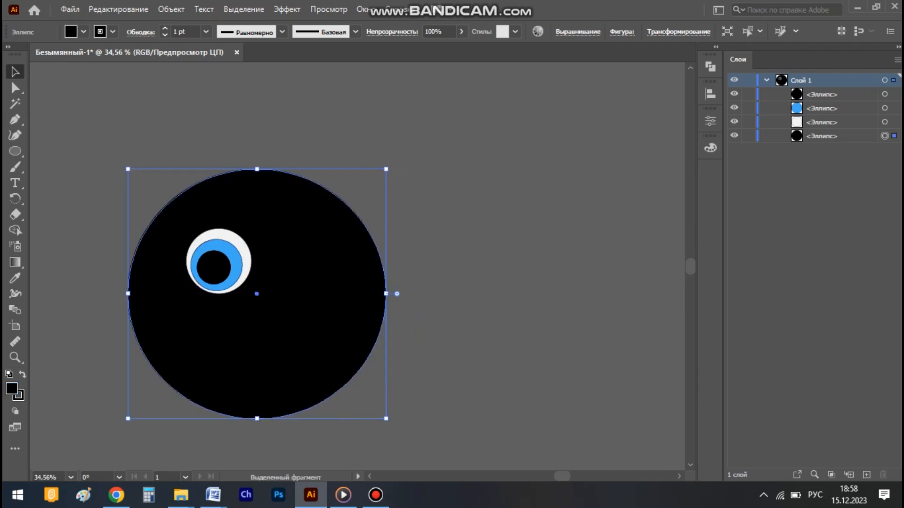
left_click_drag(358, 274, 373, 267)
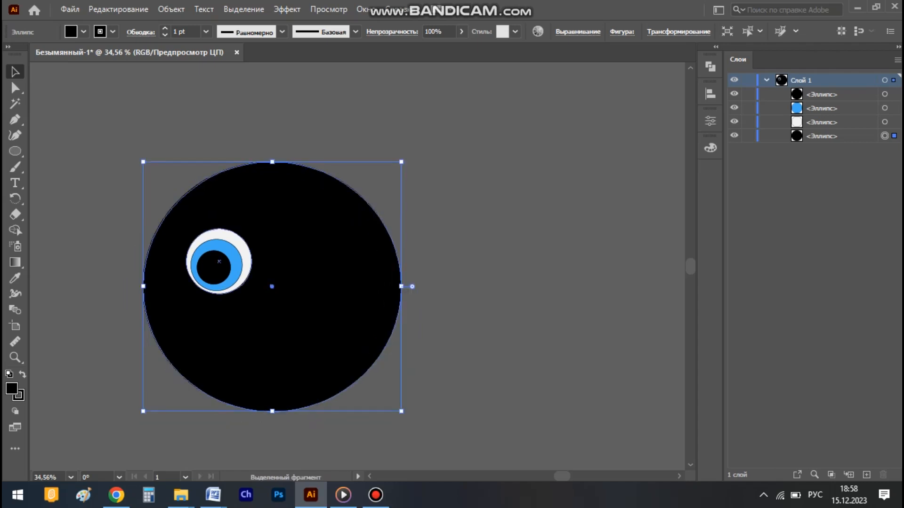
left_click_drag(213, 267, 218, 264)
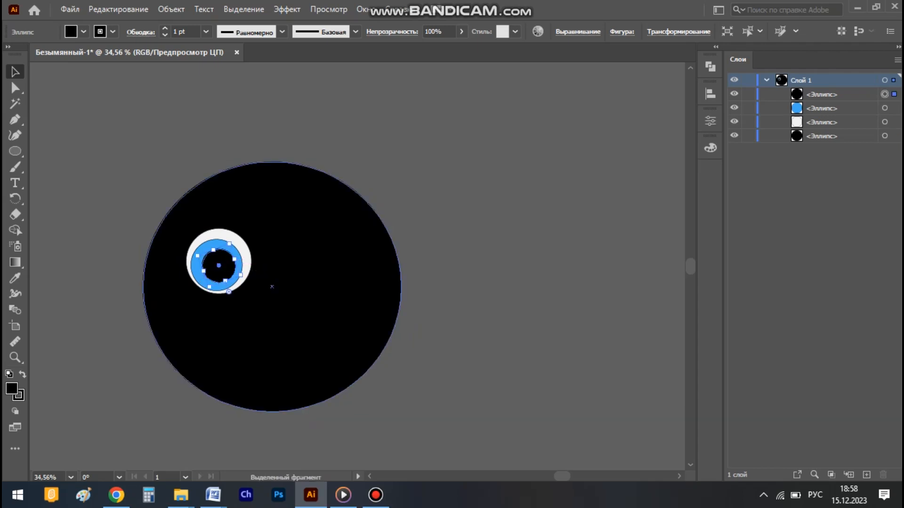
Select the eye's white, blue and black circles together and group them into one object.
left_click(283, 241)
left_click(239, 241)
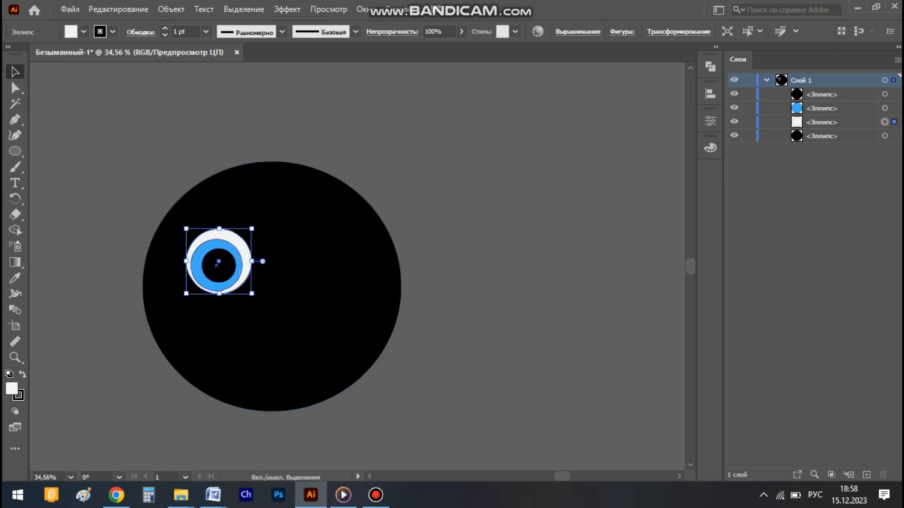
left_click(231, 250, "shift")
left_click(223, 263, "shift")
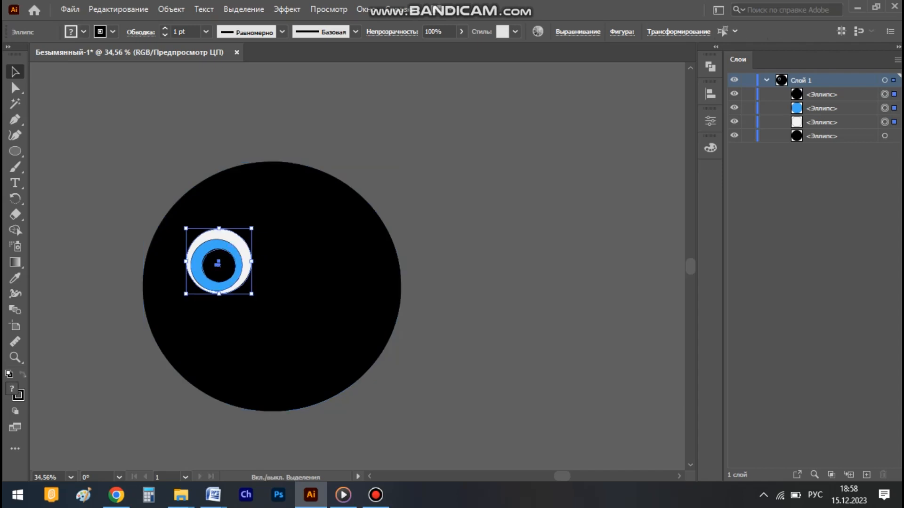
key("a")
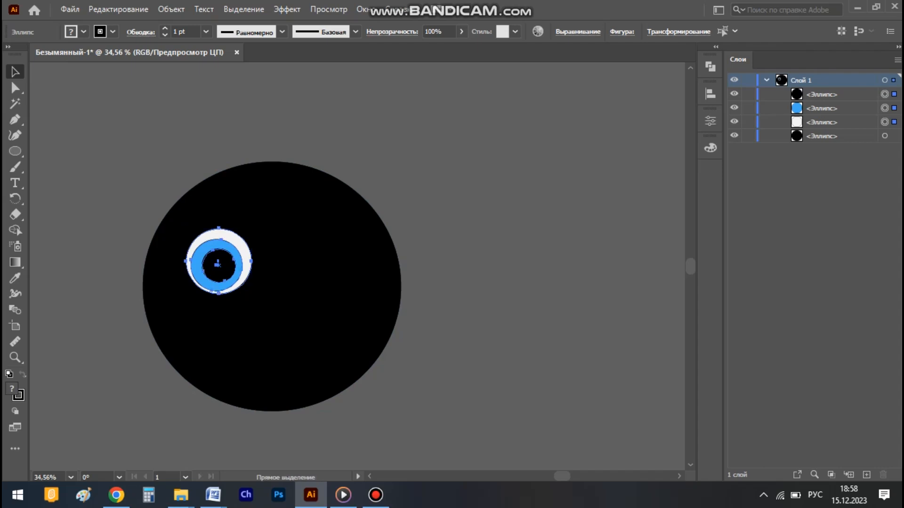
key("ctrl+g")
key("v")
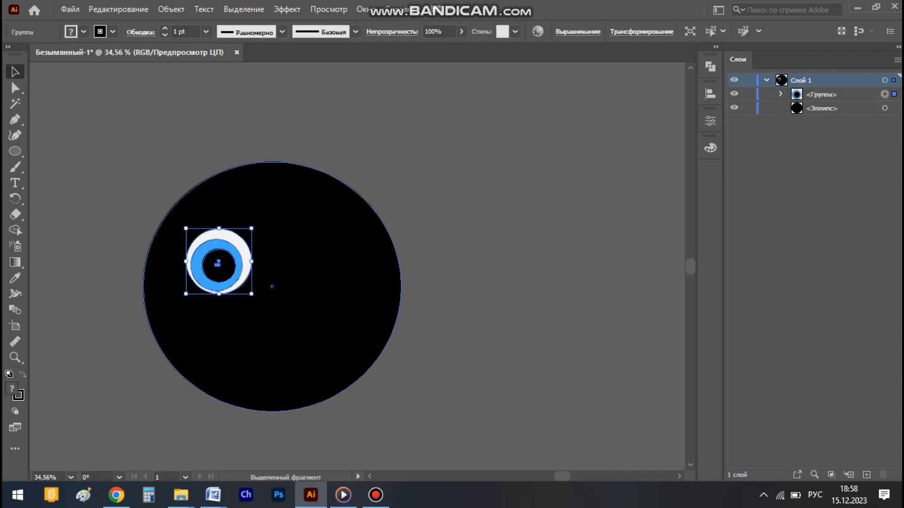
Move the grouped eye slightly up and left as a single object, and select the large black circle.
left_click(283, 254)
mouse_move(240, 241)
left_mouse_down()
mouse_move(257, 249)
mouse_move(235, 245)
left_mouse_up()
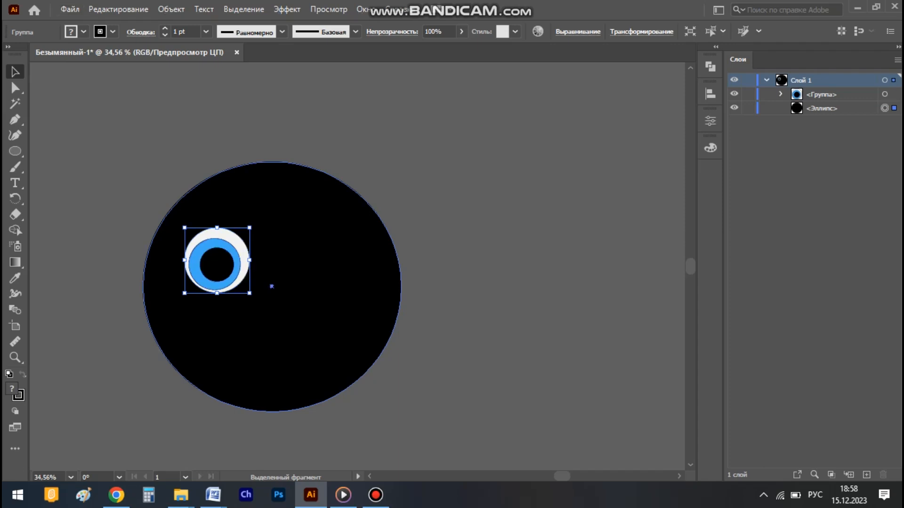
left_click(276, 266)
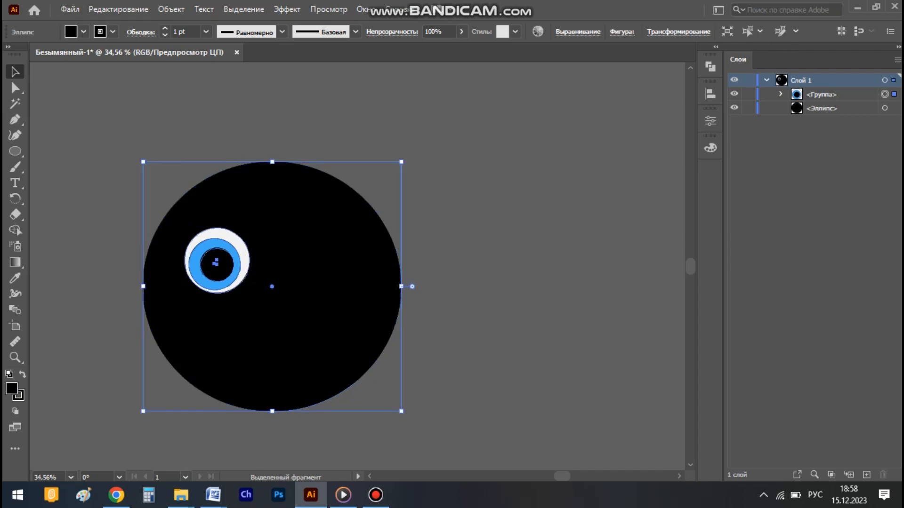
Ungroup the eye into its separate circles and clear the selection.
left_click(217, 262)
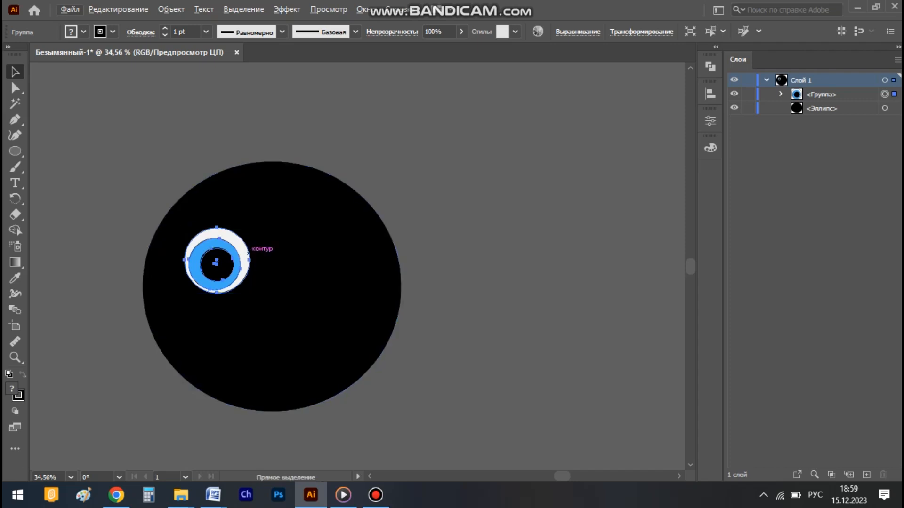
key("ctrl+shift+g")
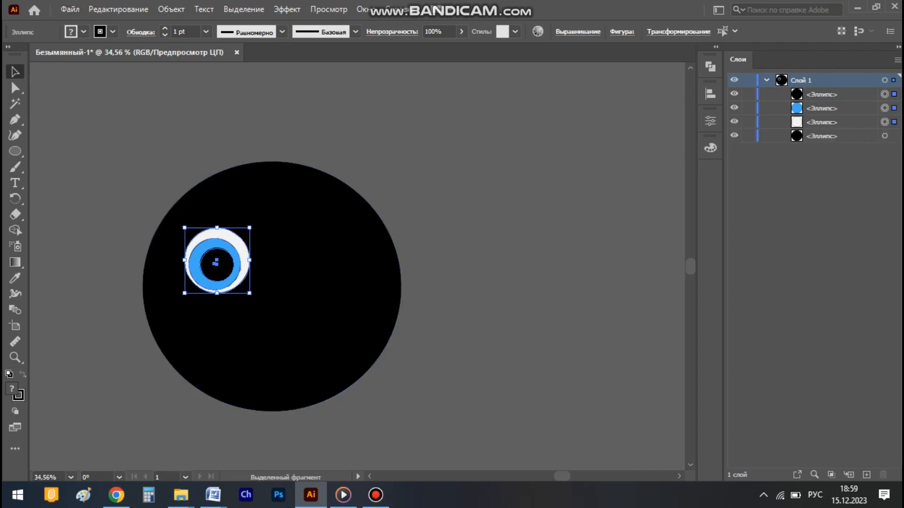
key("ctrl+shift+a")
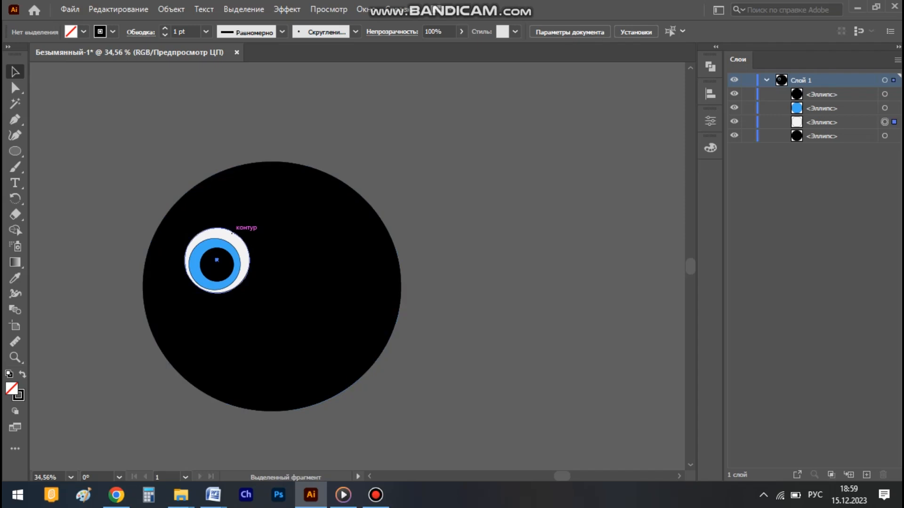
Move the pupil and blue circle individually out of the eye, and undo both moves.
left_click(239, 235)
left_click_drag(217, 266, 262, 240)
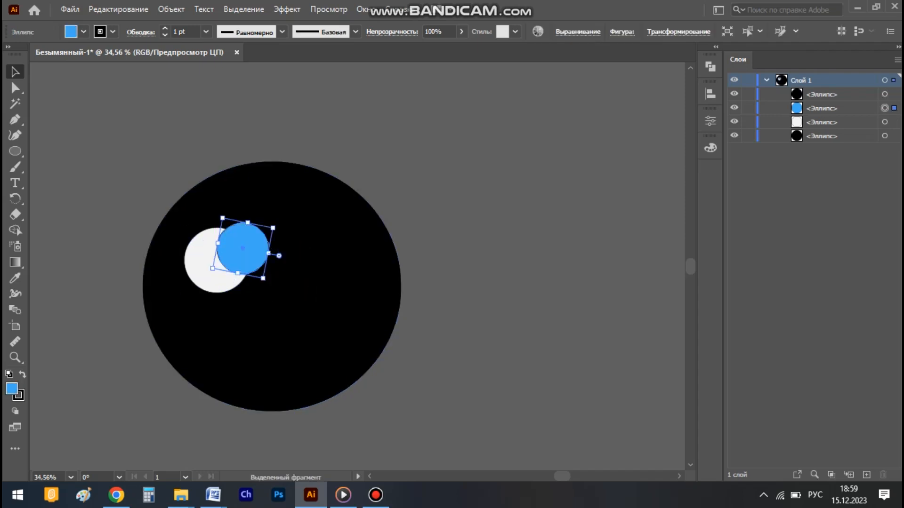
key("ctrl+z")
key("ctrl+z")
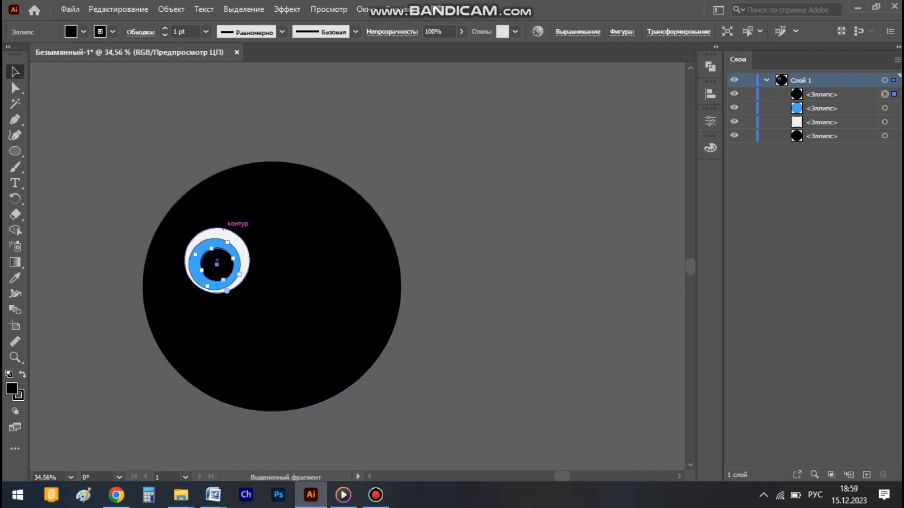
left_click(272, 286)
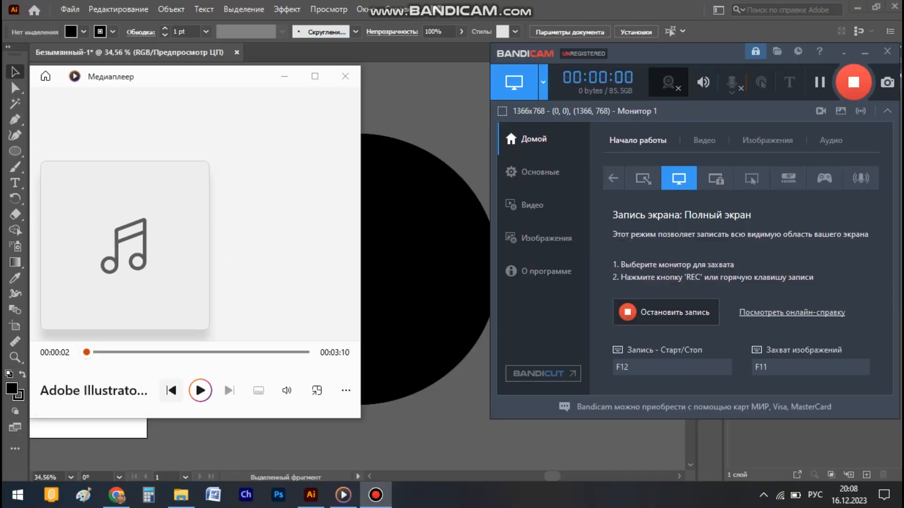
Switch to Illustrator, select the eye's pupil, blue circle and white circle, and align them horizontally to the artboard's centre.
left_click(311, 495)
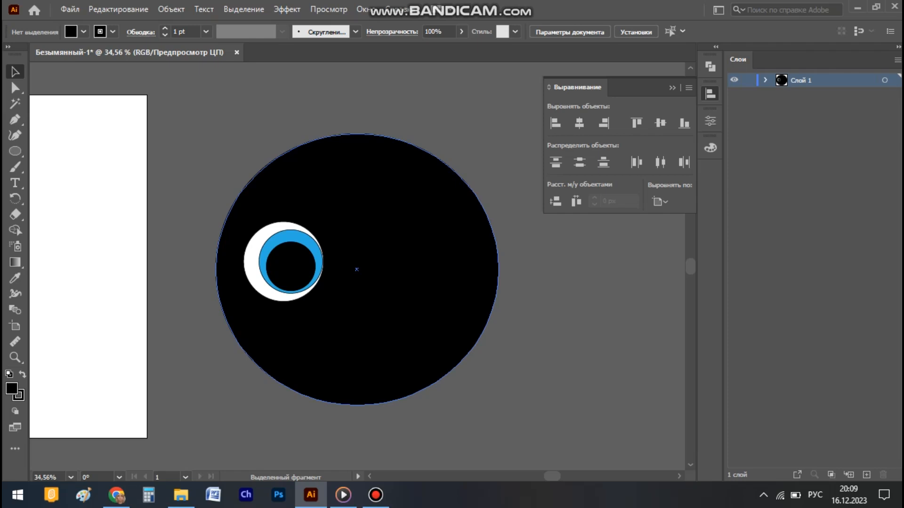
left_click(290, 266, "shift")
left_click(290, 236, "shift")
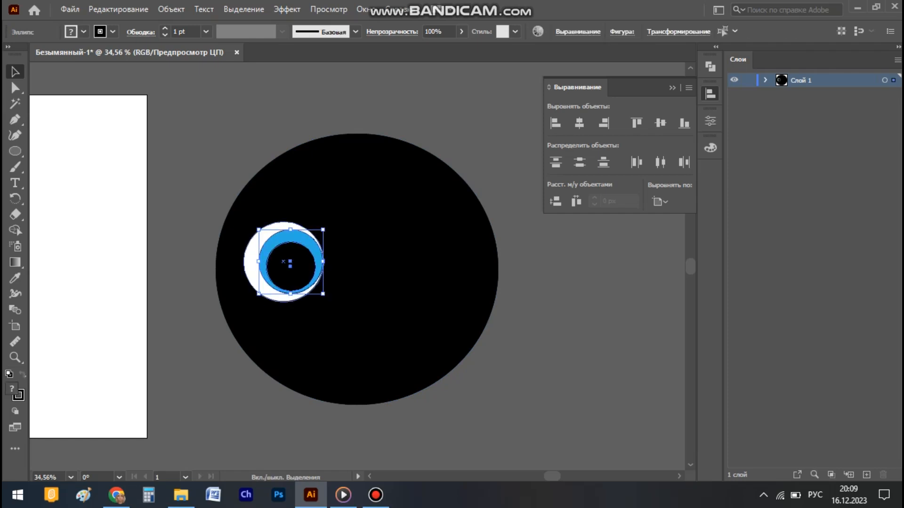
left_click(322, 242, "shift")
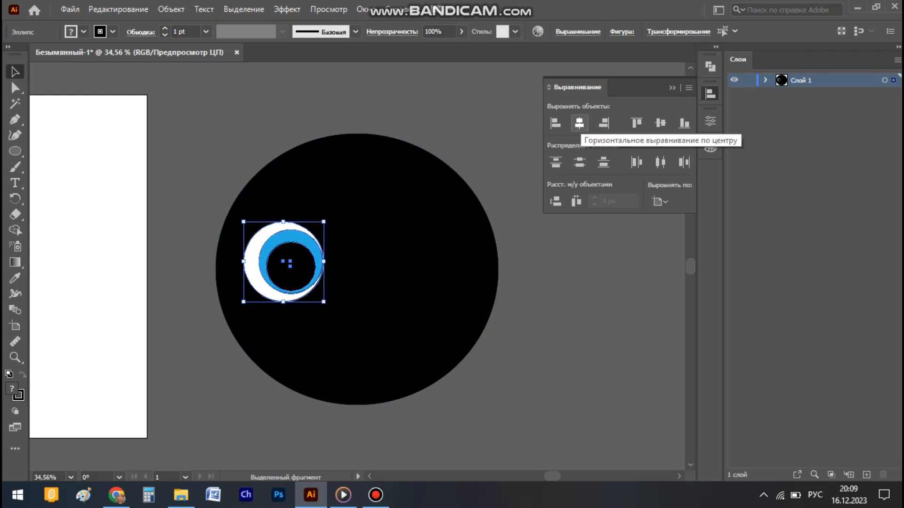
left_click(579, 123)
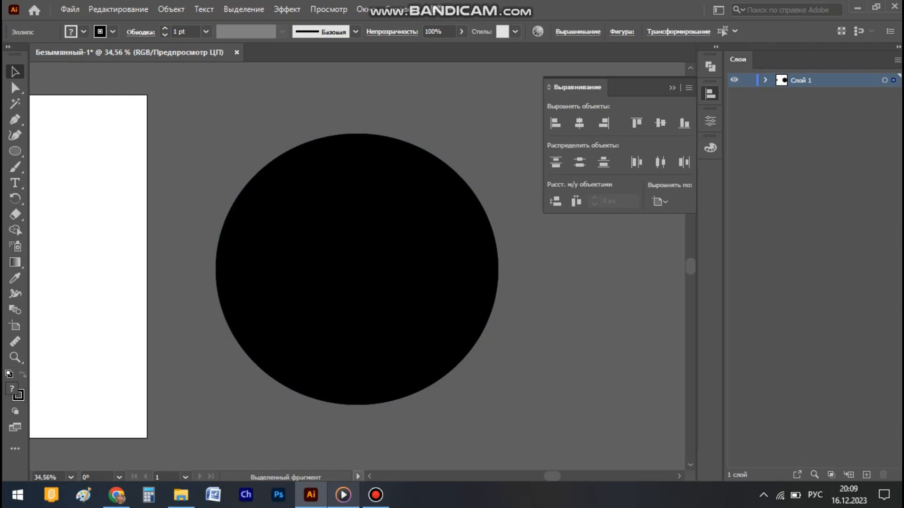
Move the three selected eye circles from the artboard back onto the left half of the large black circle.
left_click(370, 476)
left_click(369, 477)
scroll(358, 266, "left", 10)
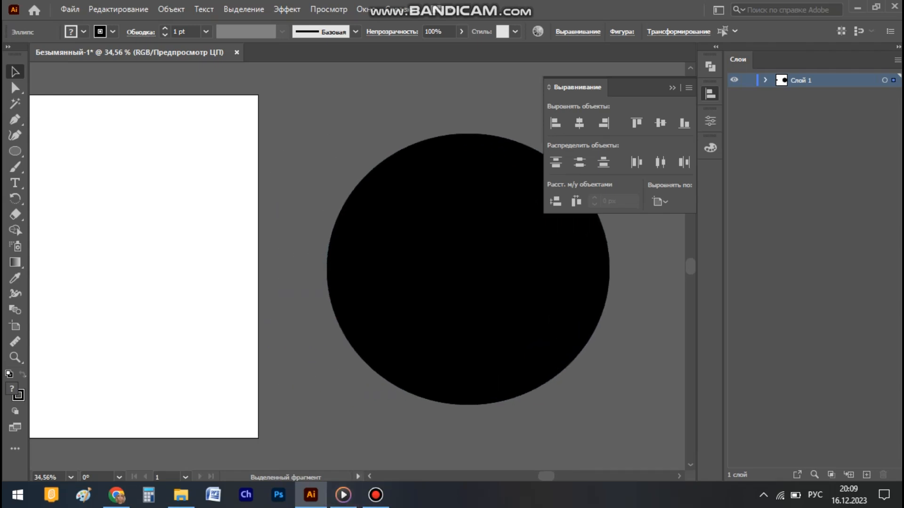
scroll(358, 266, "left", 4)
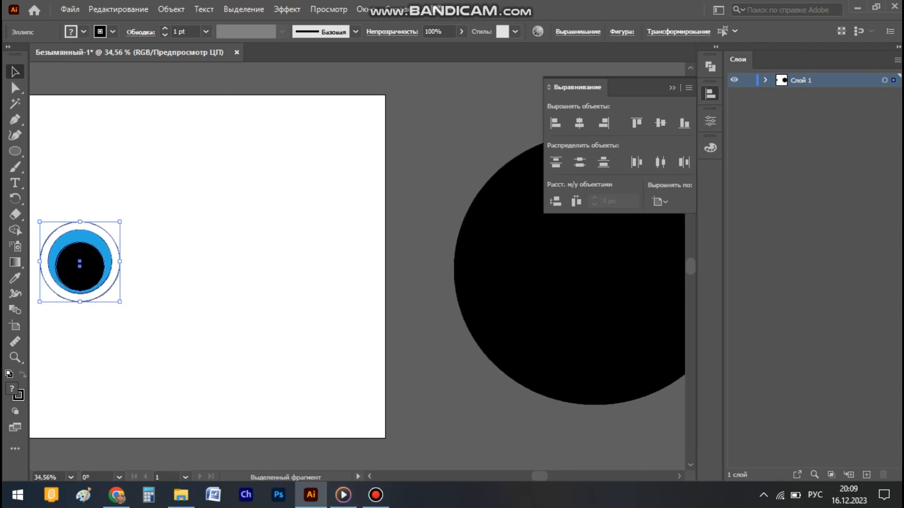
left_click_drag(124, 240, 584, 238)
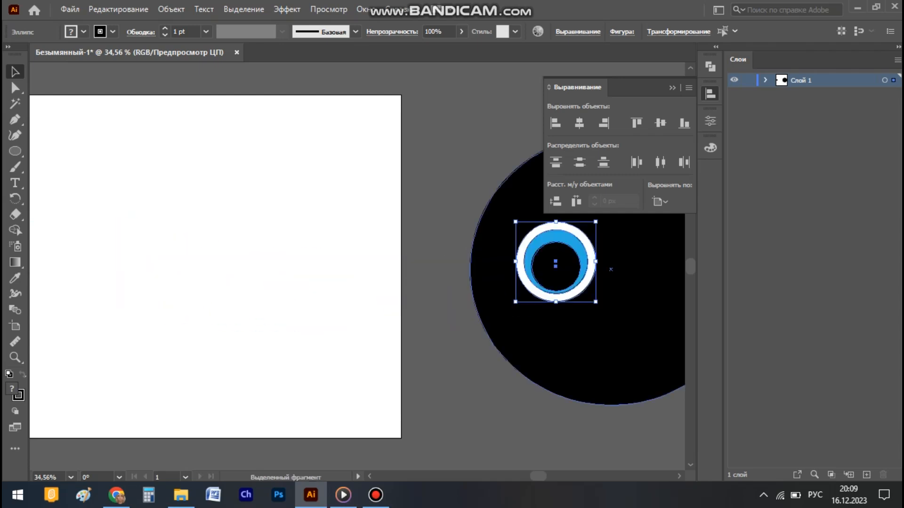
scroll(358, 266, "right", 8)
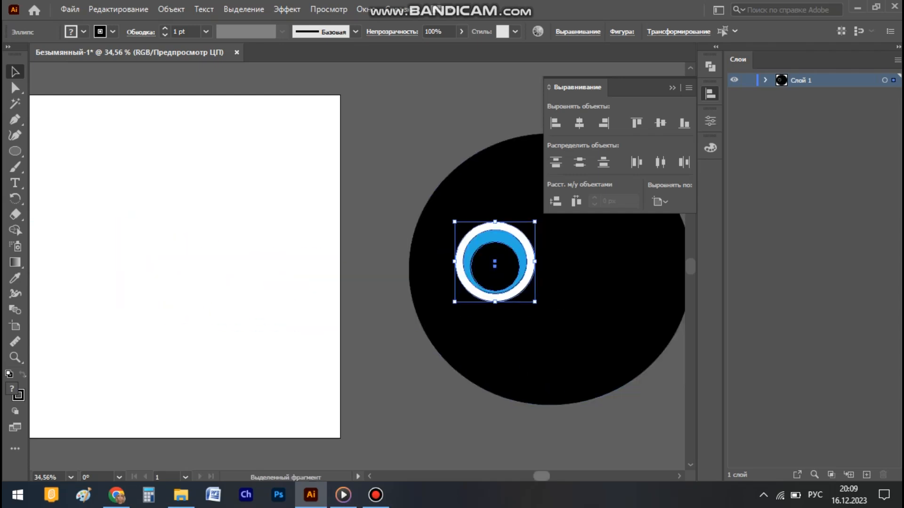
scroll(358, 267, "right", 10)
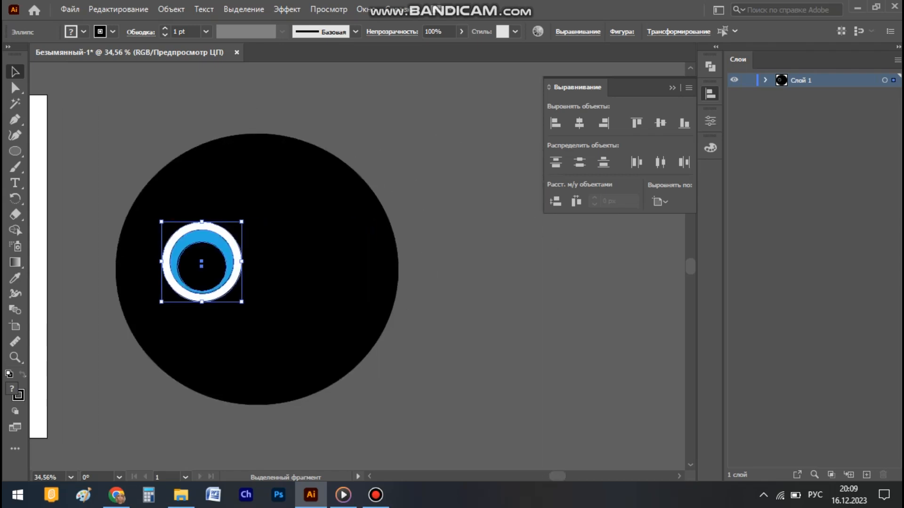
Set alignment to the selection, centre the three eye circles horizontally and vertically on each other, and group them.
left_click(660, 201)
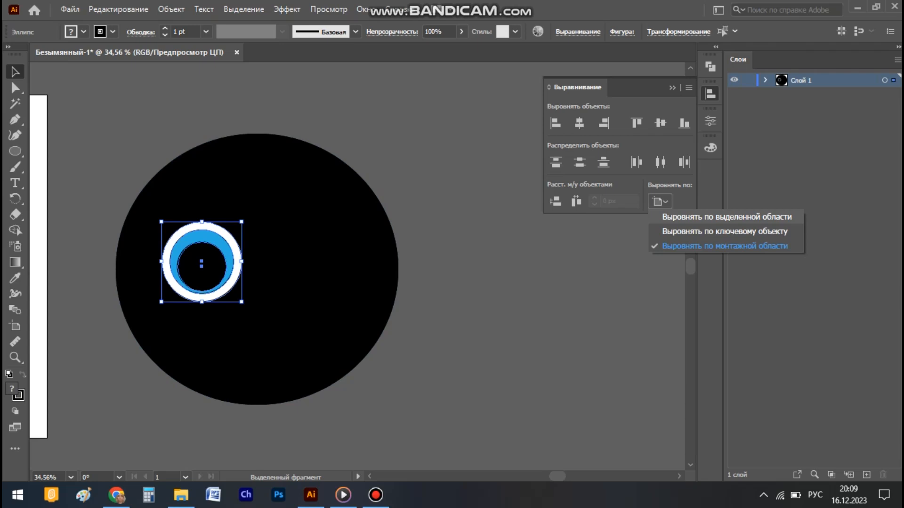
left_click(726, 217)
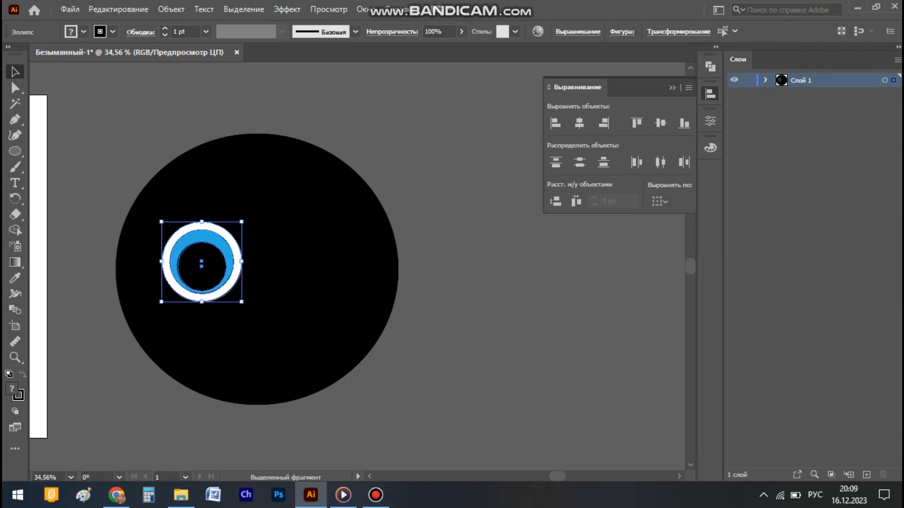
left_click(579, 123)
left_click(661, 123)
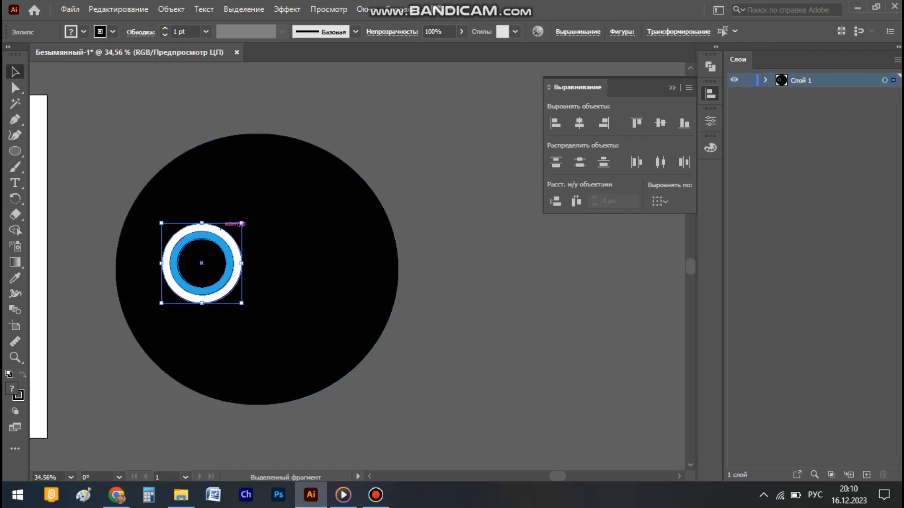
key("ctrl+g")
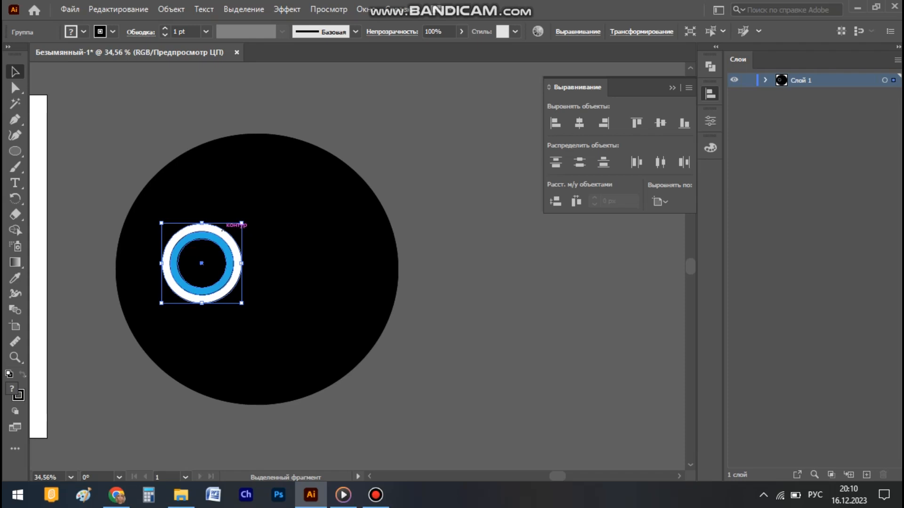
Duplicate the grouped eye onto the right half of the black circle, and move the original slightly up and left to match.
left_click_drag(223, 230, 336, 226)
mouse_move(225, 236)
left_mouse_down()
mouse_move(220, 221)
mouse_move(216, 231)
left_mouse_up()
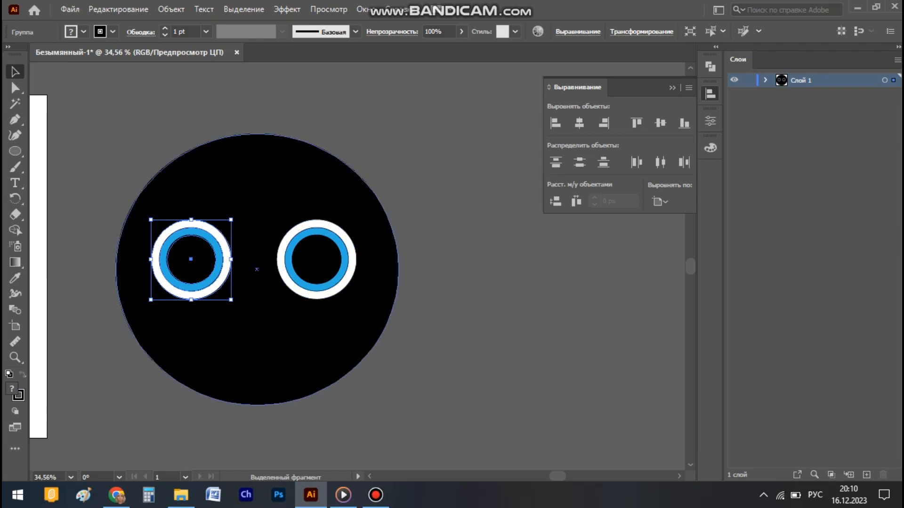
left_click(437, 325)
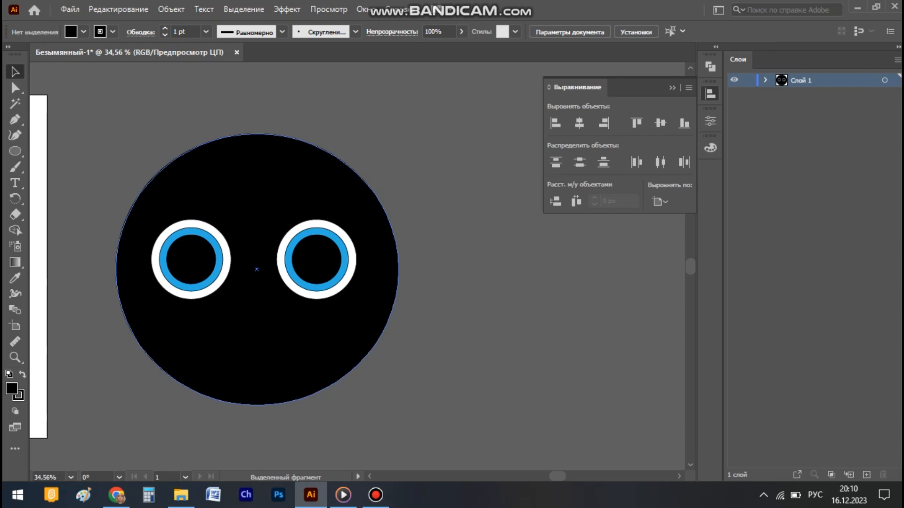
Move the left eye to the right, closer to the right eye on the black circle.
left_click_drag(190, 284, 216, 282)
key("ctrl+shift+a")
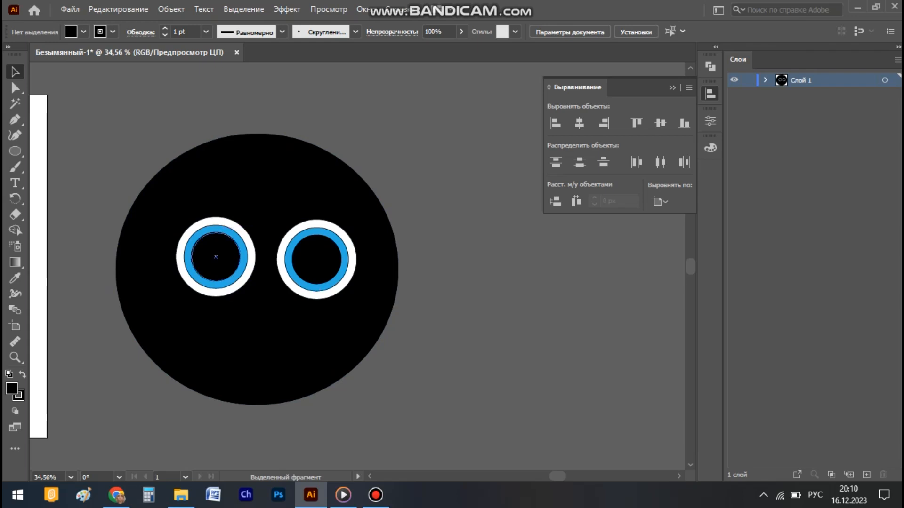
left_click(312, 258)
left_click(196, 267)
key("ctrl+shift+a")
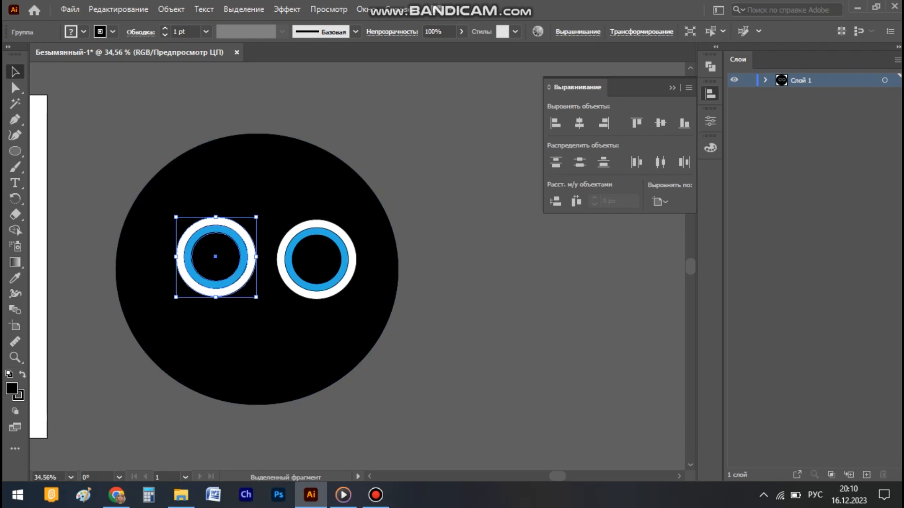
mouse_move(182, 194)
left_mouse_down()
mouse_move(230, 260)
mouse_move(180, 185)
mouse_move(182, 194)
left_mouse_up()
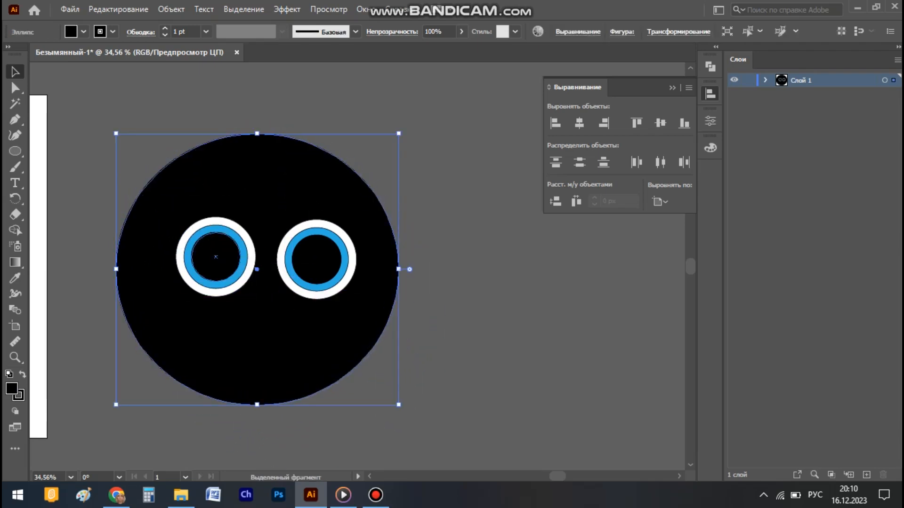
Group the two eyes together and move the group slightly up and left towards the black circle's middle.
left_click(215, 257)
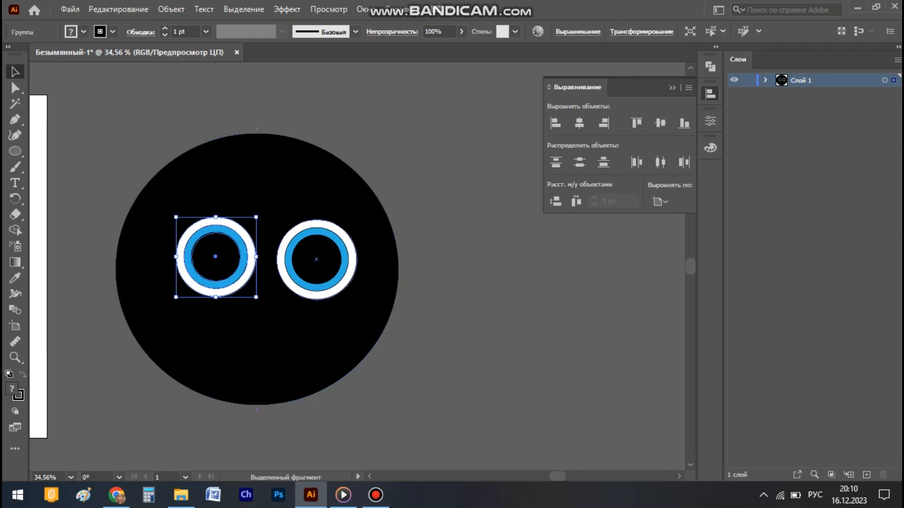
left_click(316, 259, "shift")
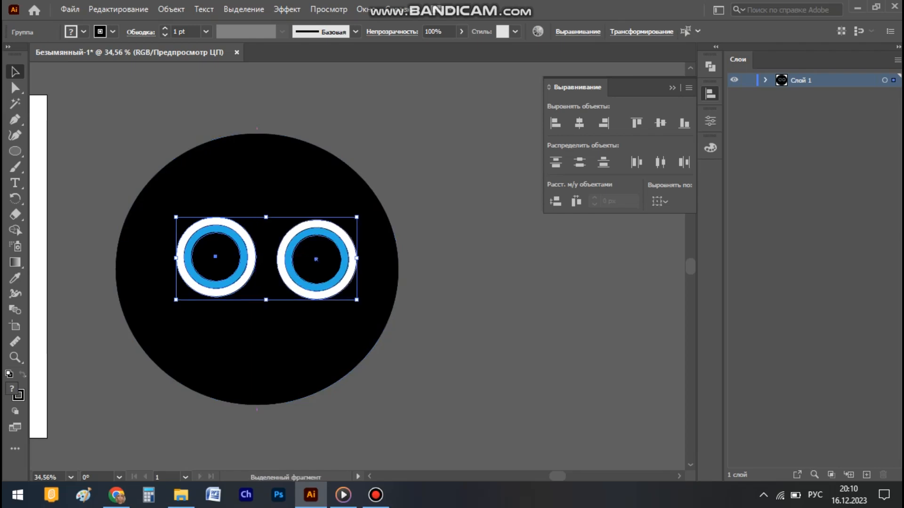
key("ctrl+g")
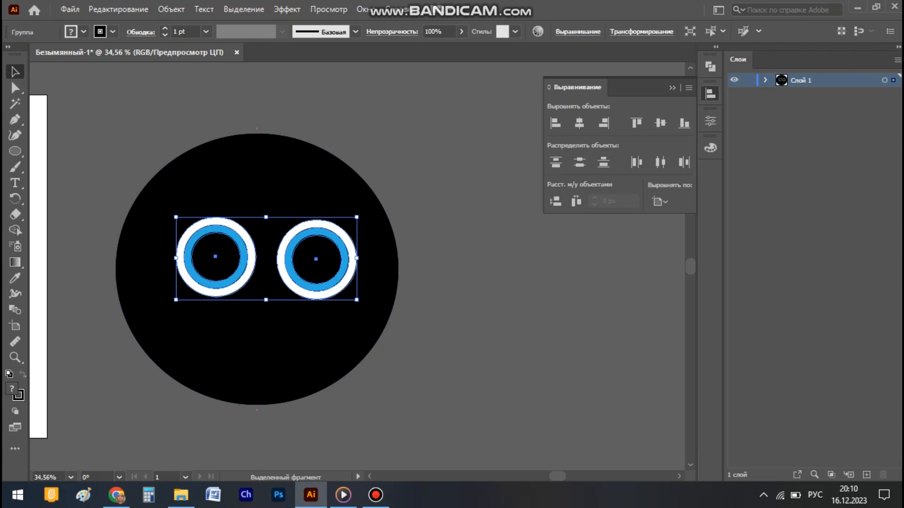
mouse_move(332, 231)
left_mouse_down()
mouse_move(360, 239)
mouse_move(301, 225)
mouse_move(319, 227)
left_mouse_up()
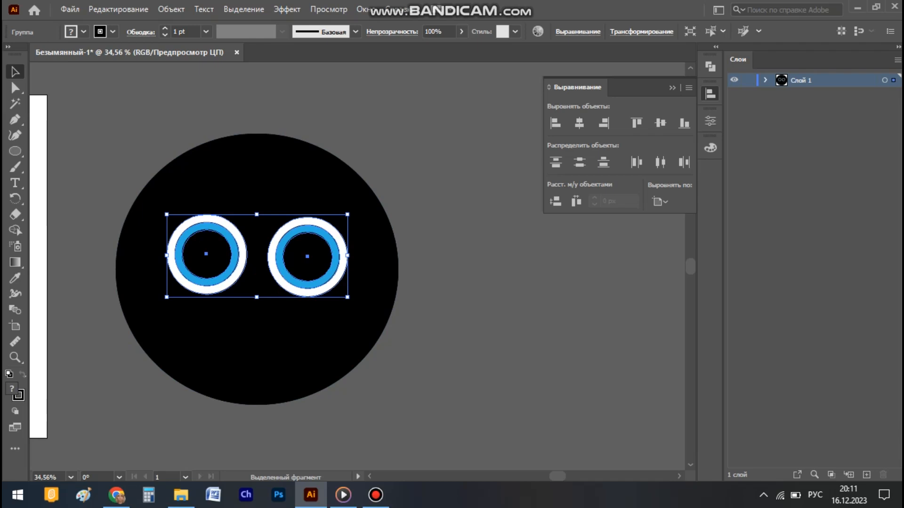
Set the alignment reference for the grouped eyes to the artboard and clear the selection.
left_click(659, 201)
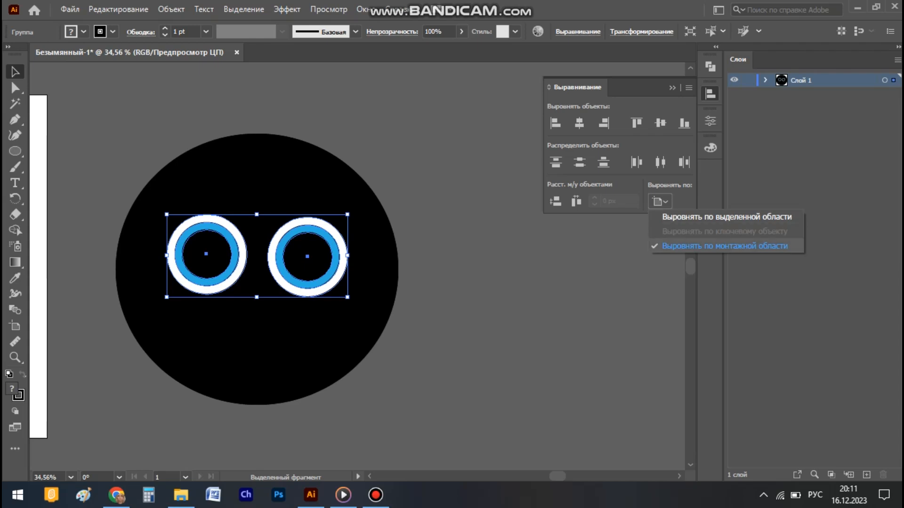
left_click(725, 247)
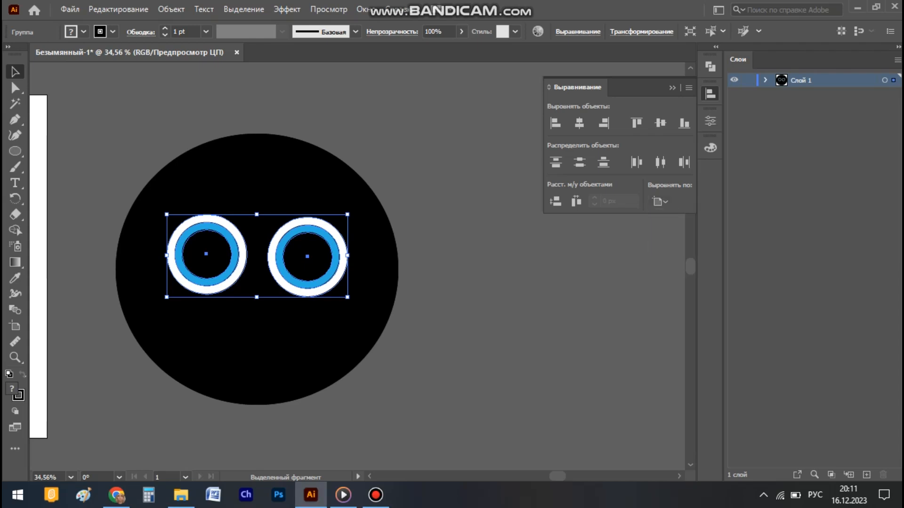
key("ctrl+shift+a")
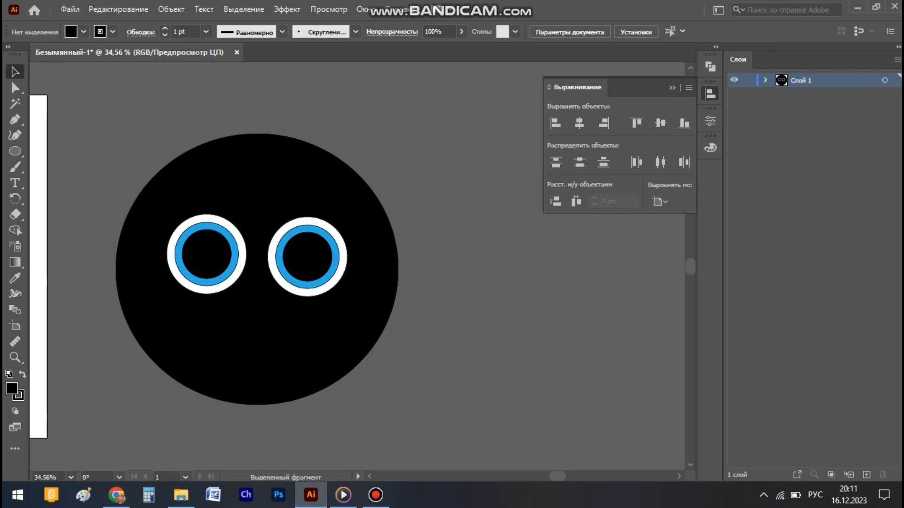
Select the grouped eyes with the black circle, make the circle the key object, and open the alignment reference options.
left_click(375, 185)
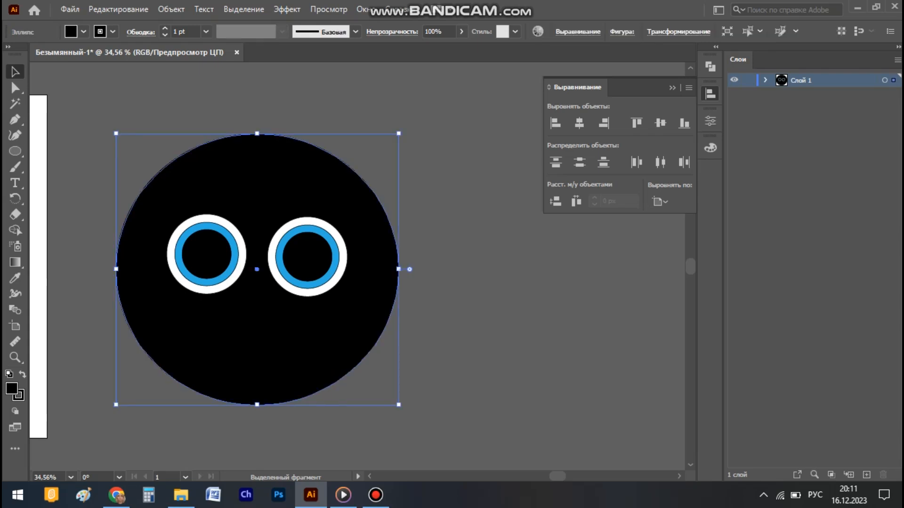
left_click(292, 271)
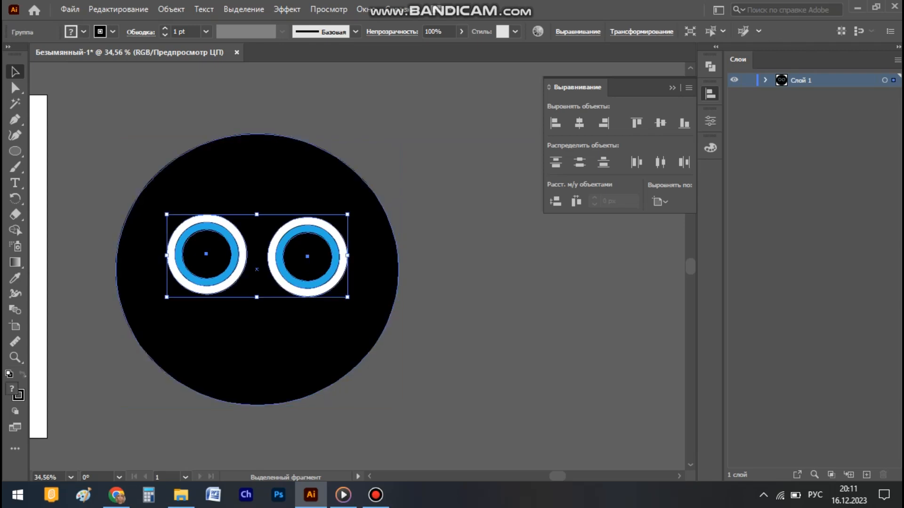
left_click(301, 330, "shift")
left_click(276, 262, "shift")
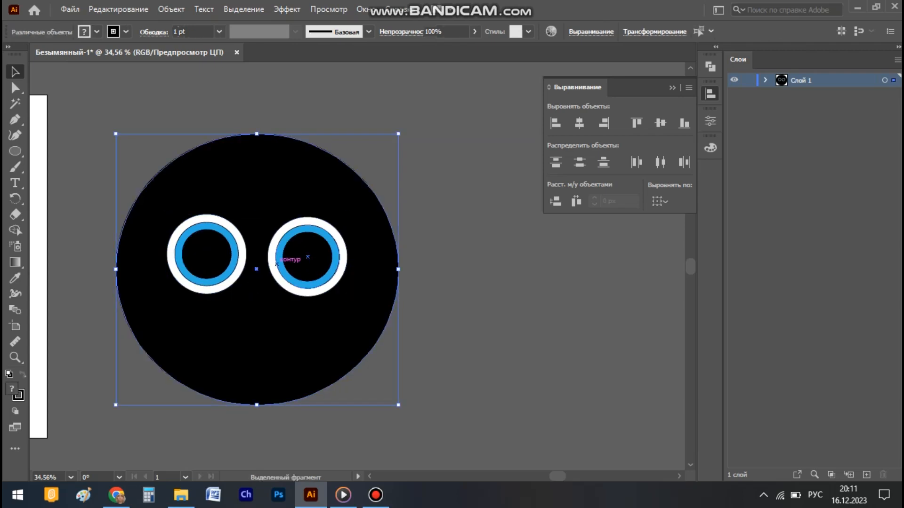
left_click(332, 275, "shift")
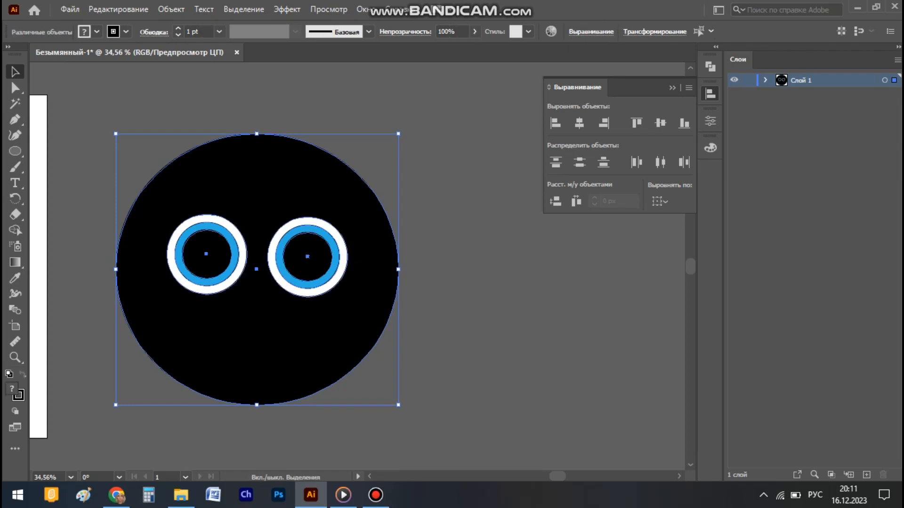
left_click(320, 193)
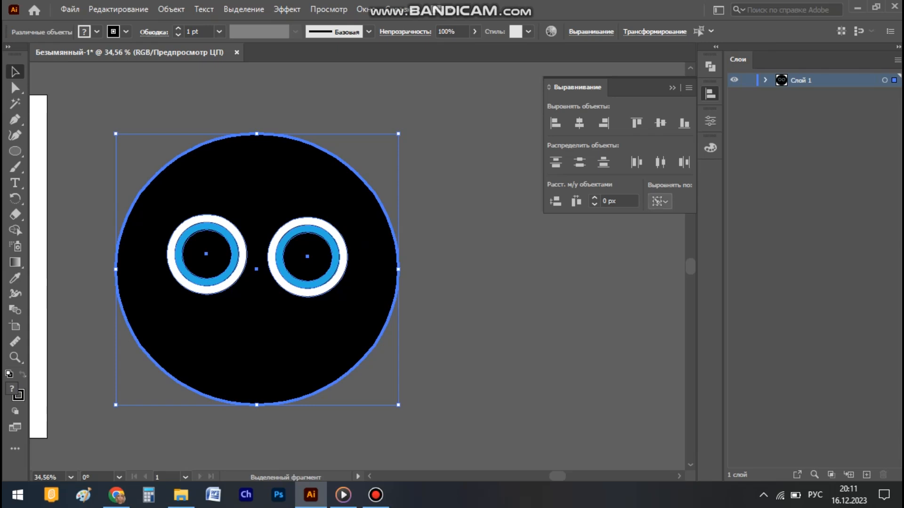
left_click(659, 201)
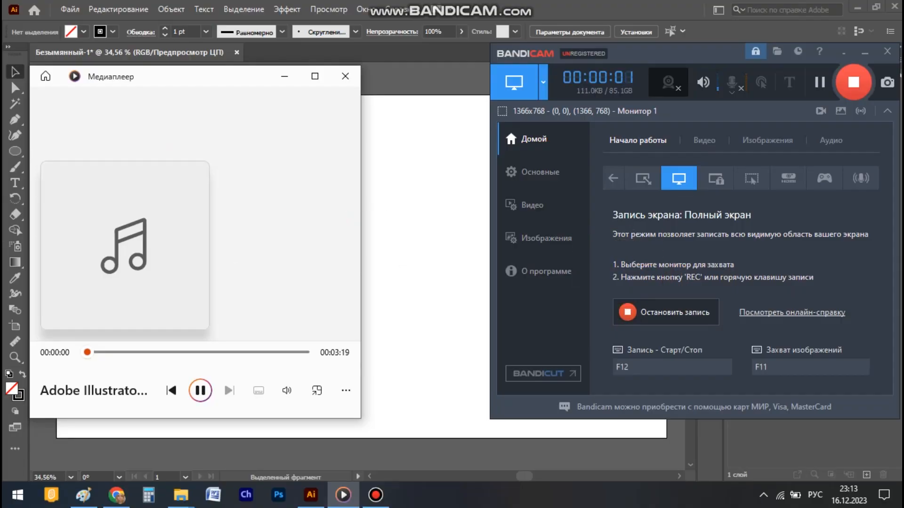
Switch to Illustrator and draw a closed irregular star with straight segments on the artboard's upper left using the Pen tool.
key("alt+Tab")
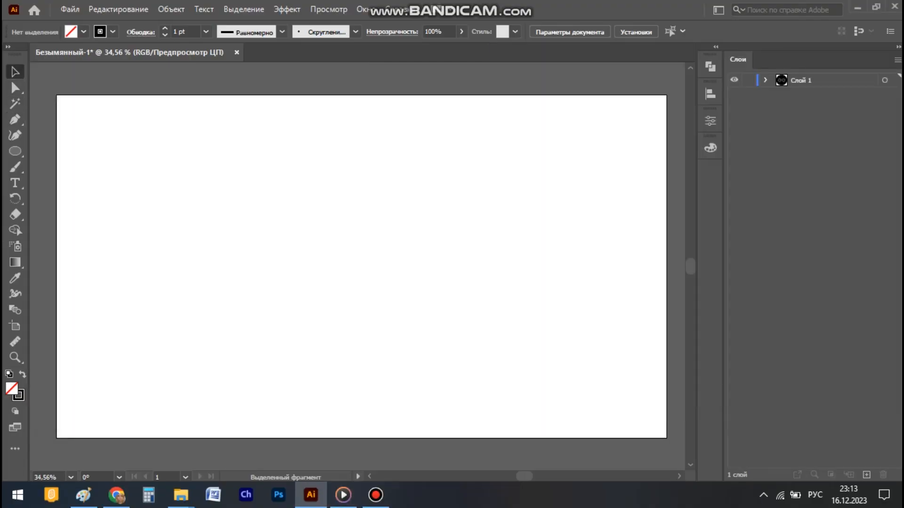
key("p")
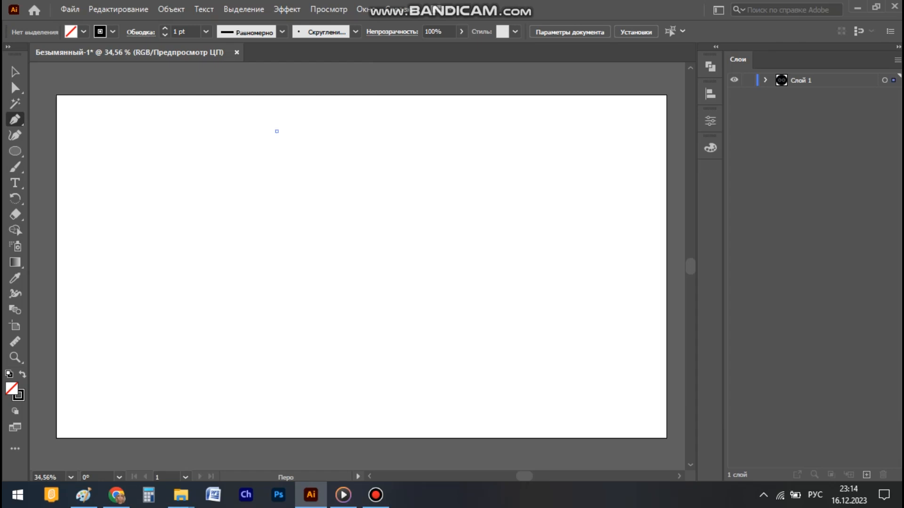
left_click(180, 179)
left_click(256, 193)
left_click(218, 292)
left_click(313, 260)
left_click(370, 302)
left_click(396, 232)
left_click(464, 186)
left_click(358, 182)
left_click(373, 131)
left_click(289, 165)
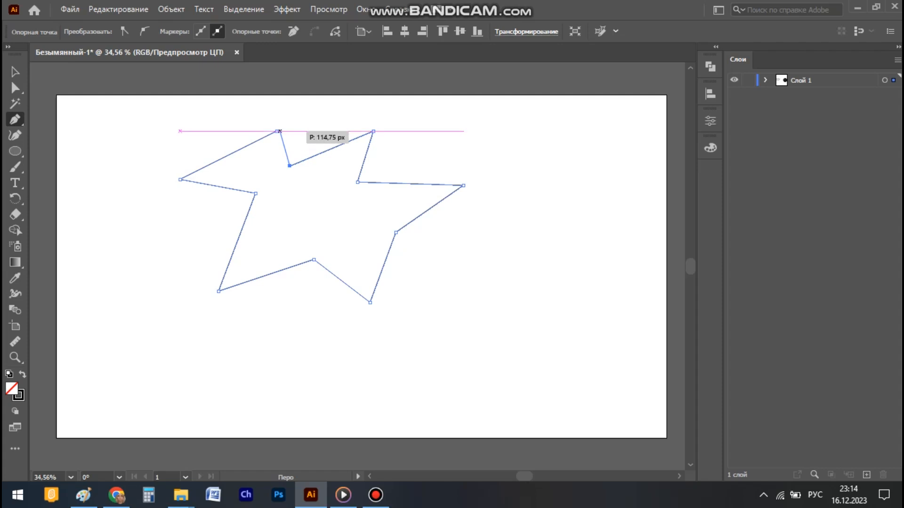
left_click(277, 131)
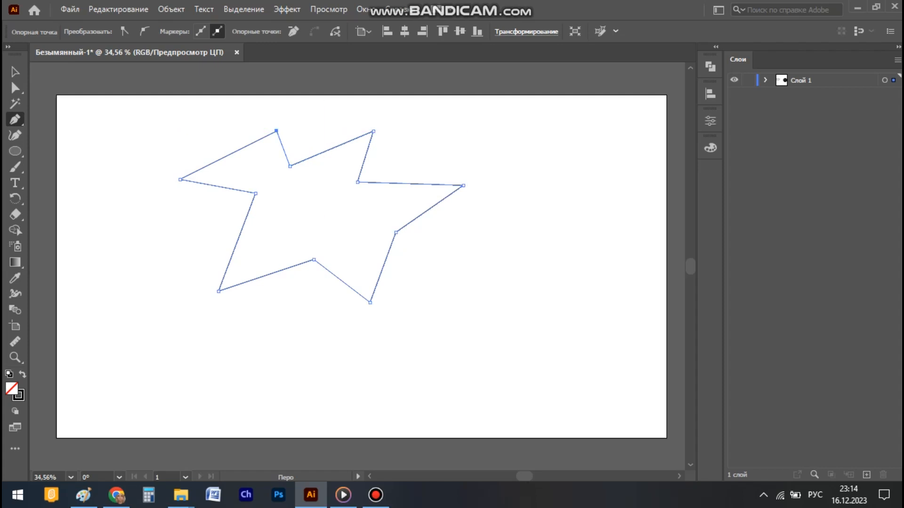
Fill the star with magenta e70096 from the colour spectrum and deselect it.
left_click(710, 147)
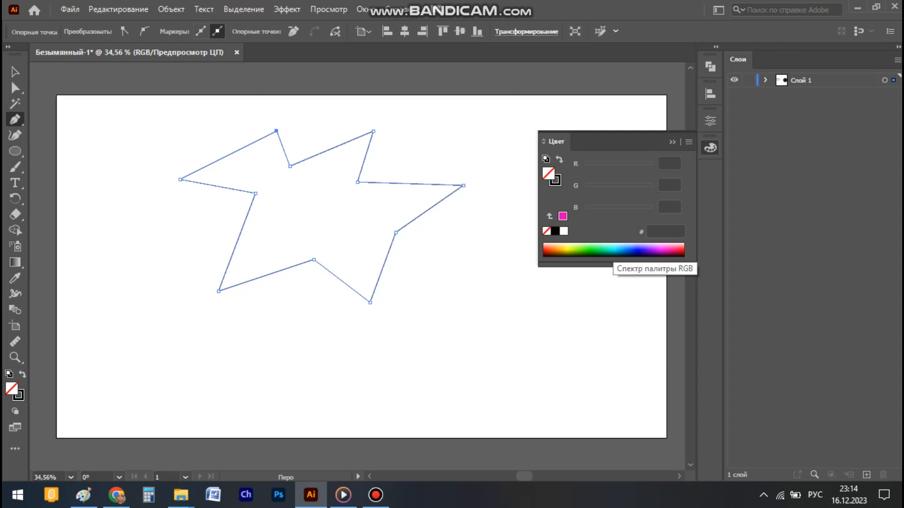
left_click(612, 250)
left_click(639, 249)
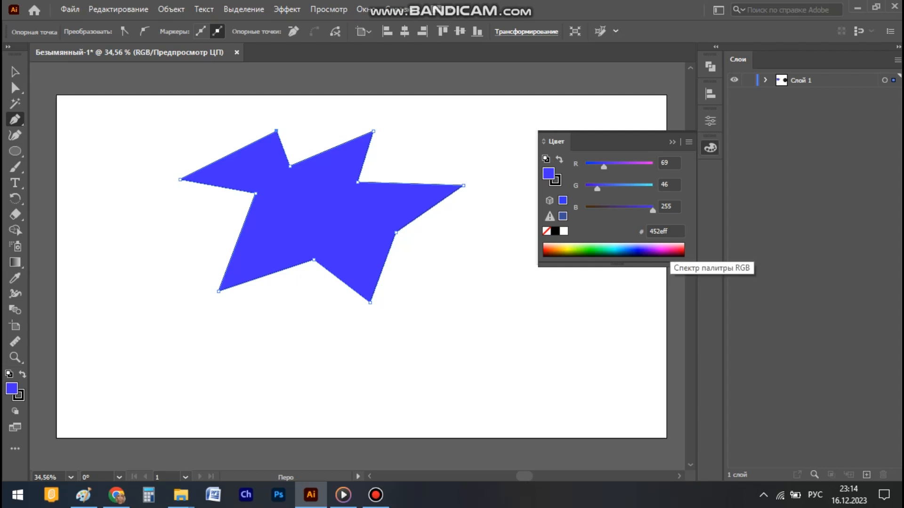
left_click(677, 250)
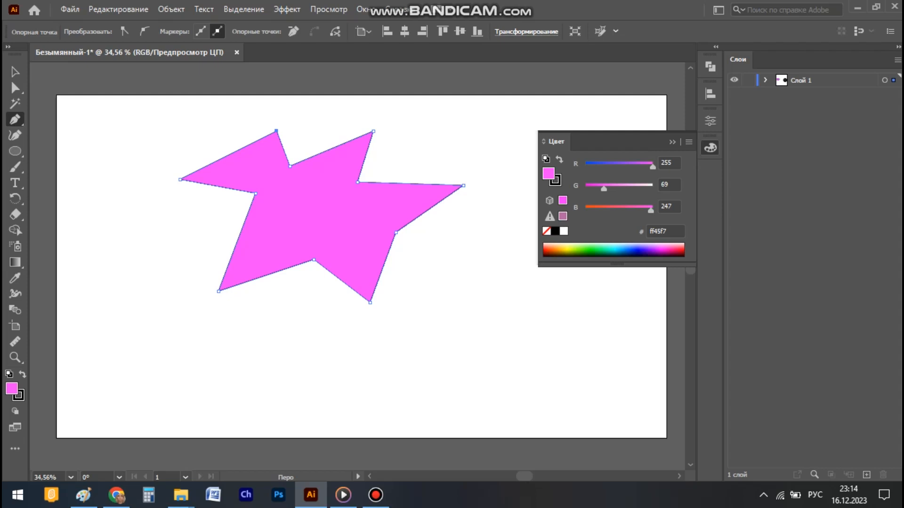
left_click(669, 251)
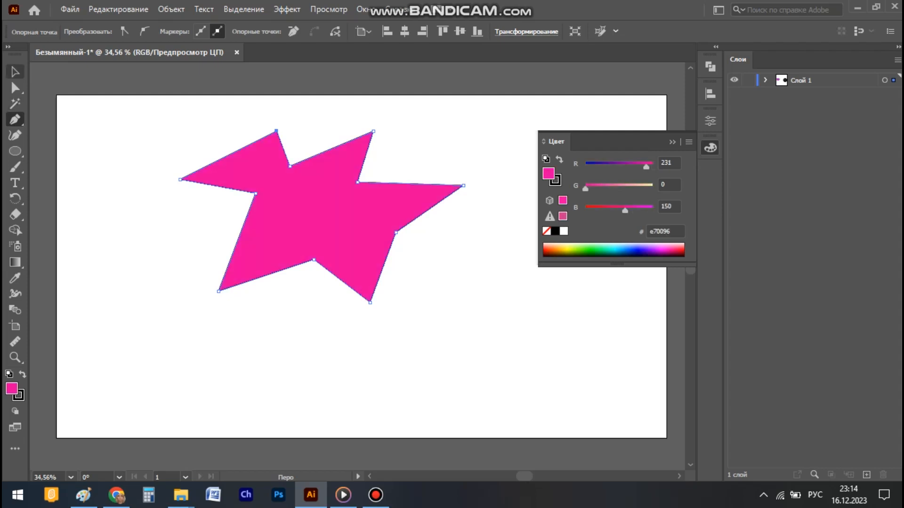
left_click(15, 72)
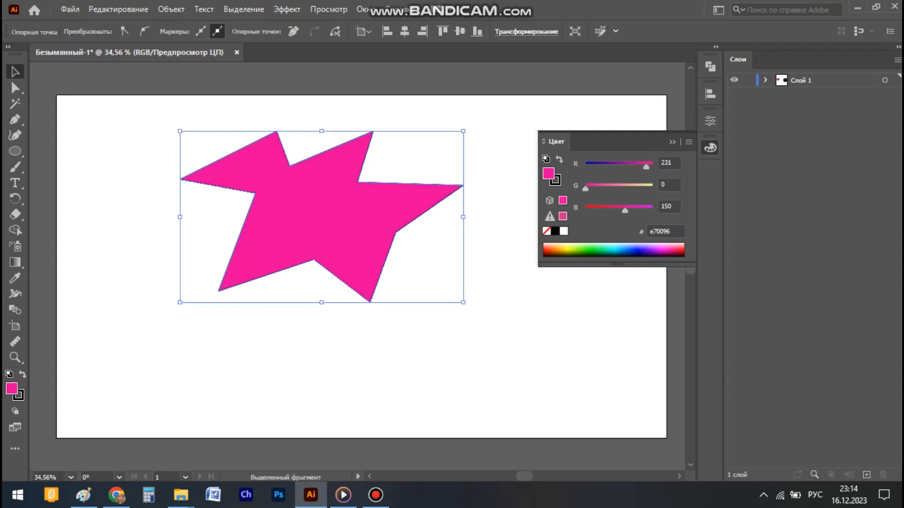
key("ctrl+shift+a")
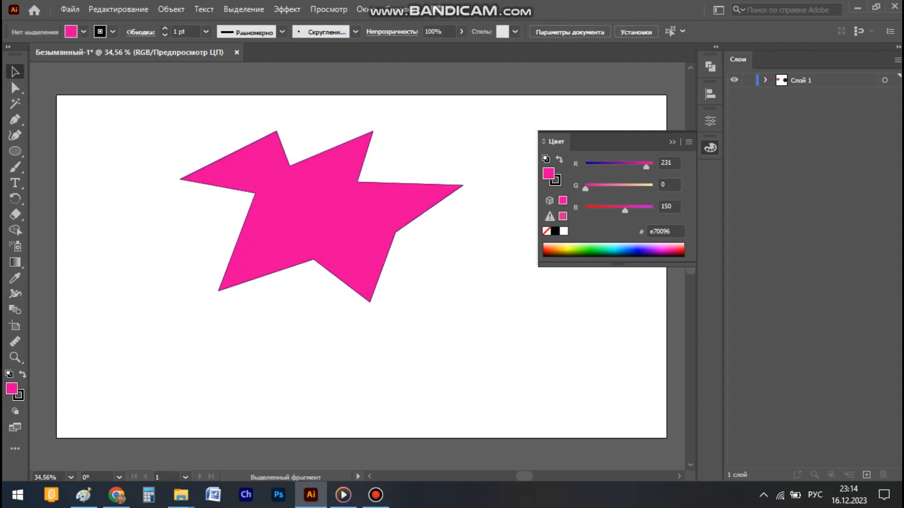
left_click(710, 148)
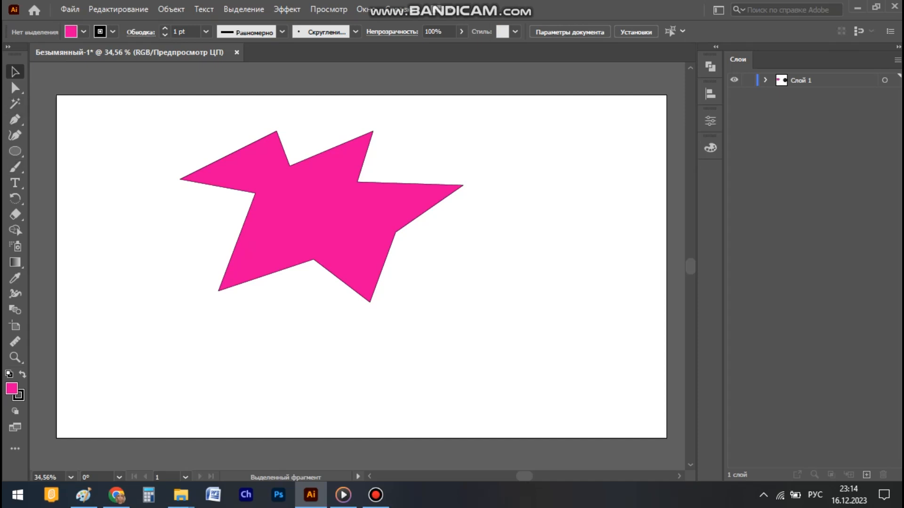
Draw an open, self-crossing angular path of straight segments to the right of the star with the Pen tool and end it.
left_click(15, 119)
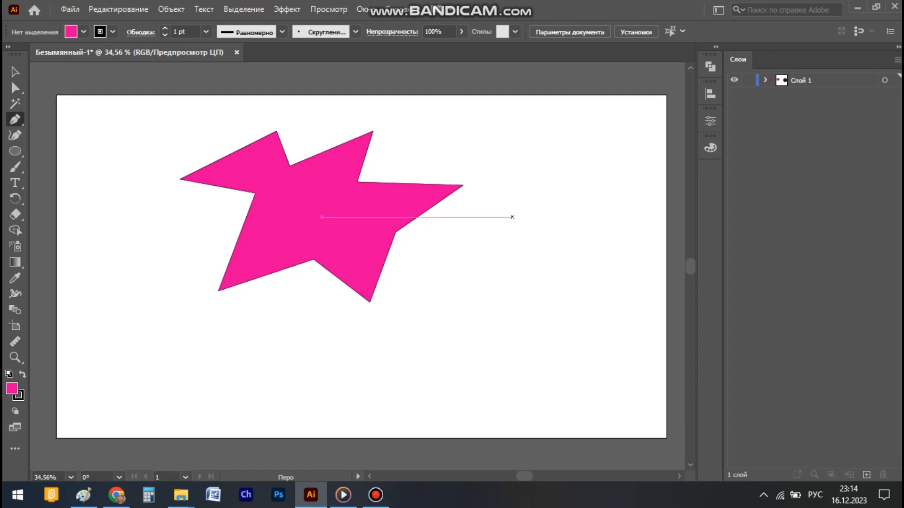
left_click(572, 194)
left_click(486, 272)
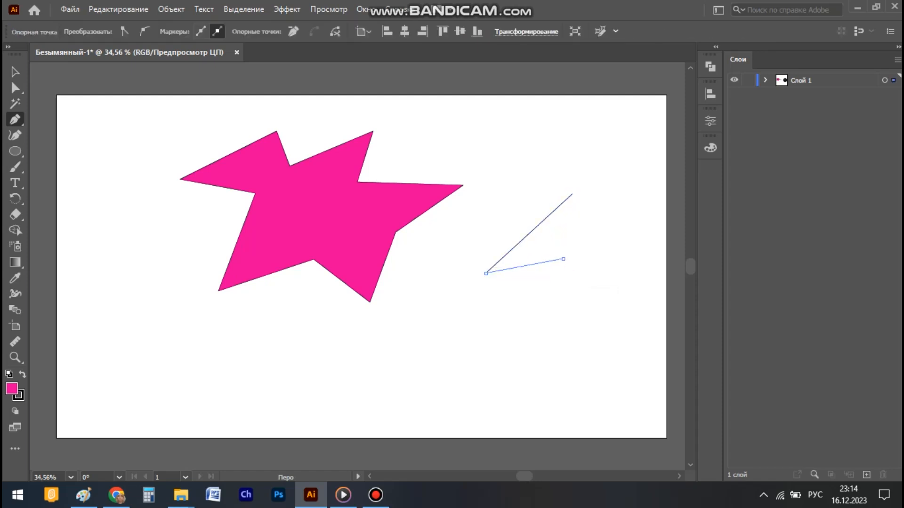
left_click(564, 259)
left_click(518, 198)
left_click(549, 131)
left_click(617, 149)
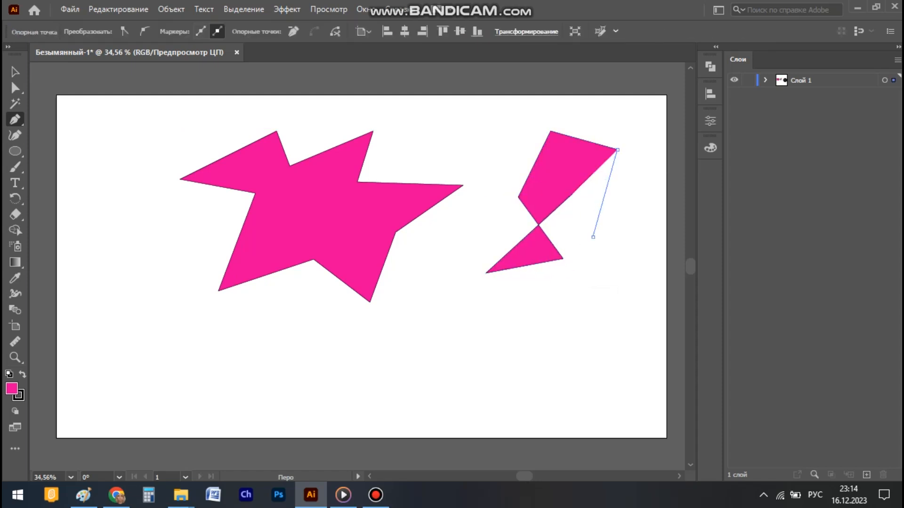
left_click(593, 237)
left_click(629, 289)
left_click(642, 236)
left_click(572, 277)
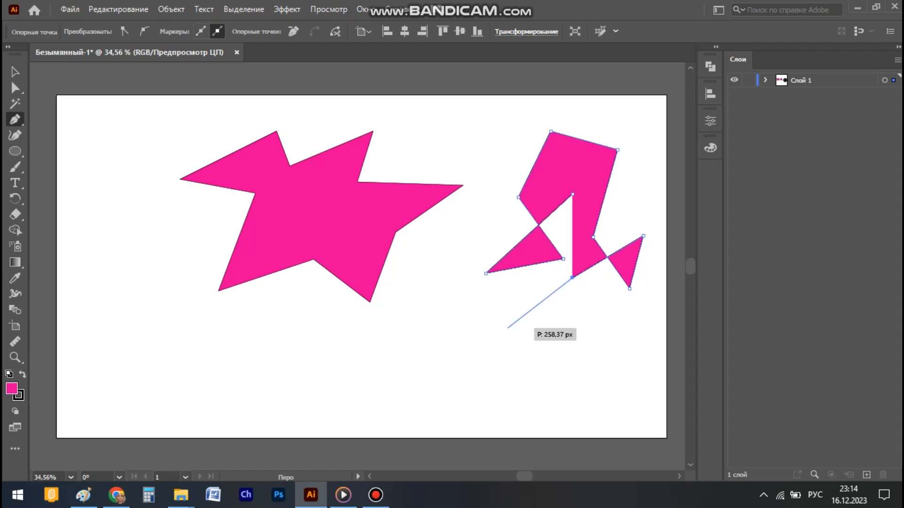
left_click(507, 325)
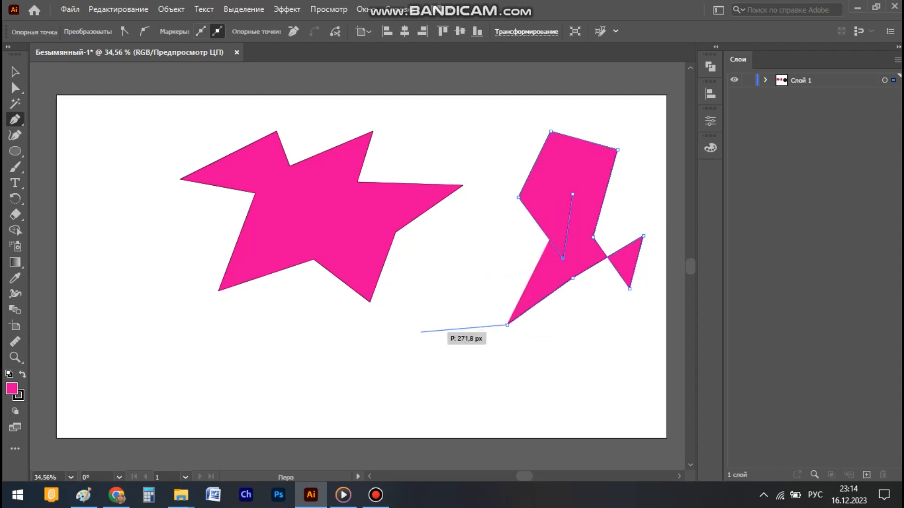
key("Escape")
Draw a winding, filled curved path across the lower half of the artboard with the Pen tool, mixing smooth and corner anchor points.
left_click_drag(453, 284, 454, 318)
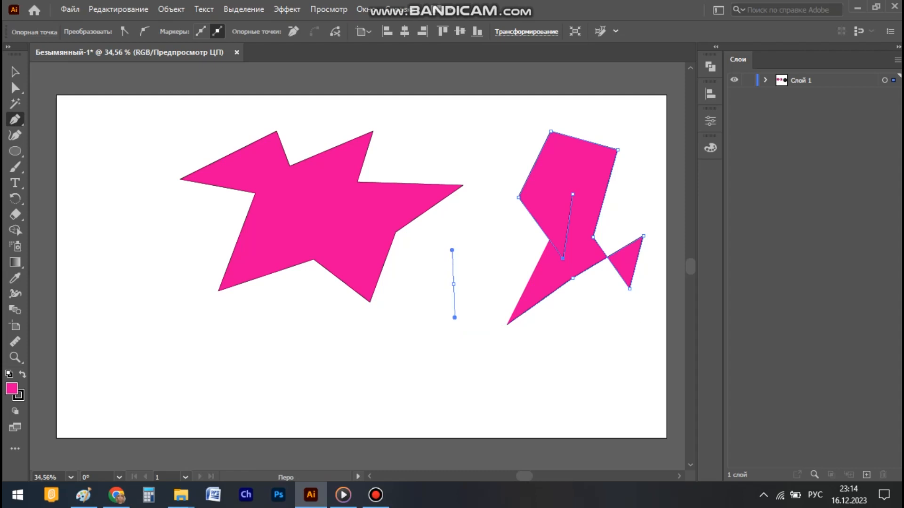
left_click_drag(353, 347, 354, 360)
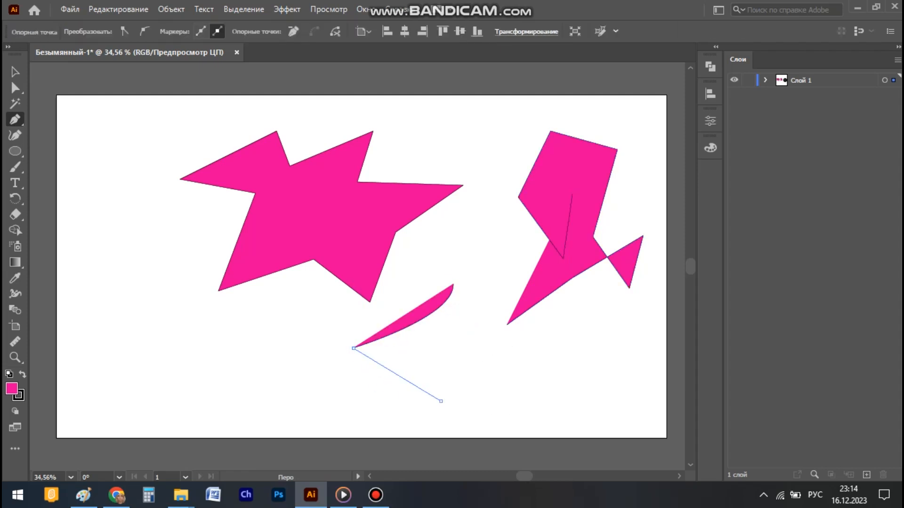
left_click(441, 401)
left_click_drag(485, 335, 493, 259)
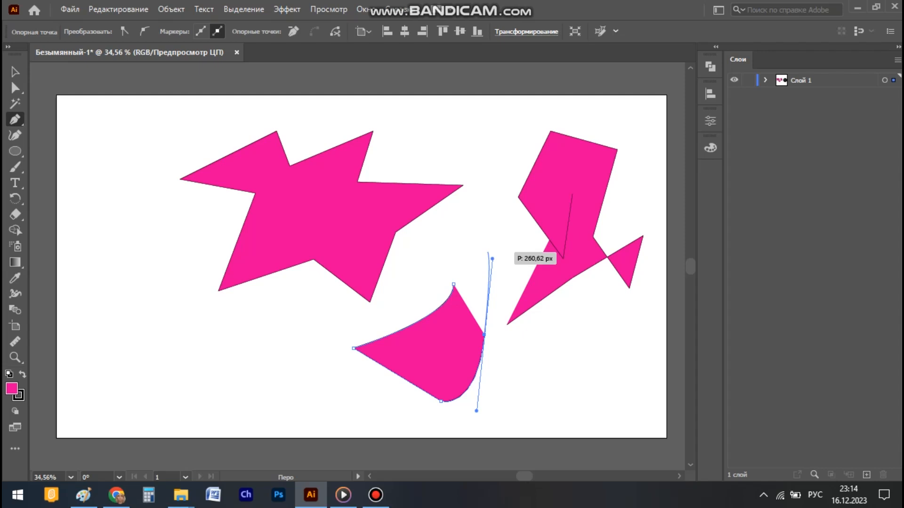
left_click(455, 274)
left_click_drag(397, 307, 310, 305)
left_click_drag(308, 356, 326, 380)
left_click_drag(196, 360, 241, 309)
left_click_drag(170, 287, 113, 282)
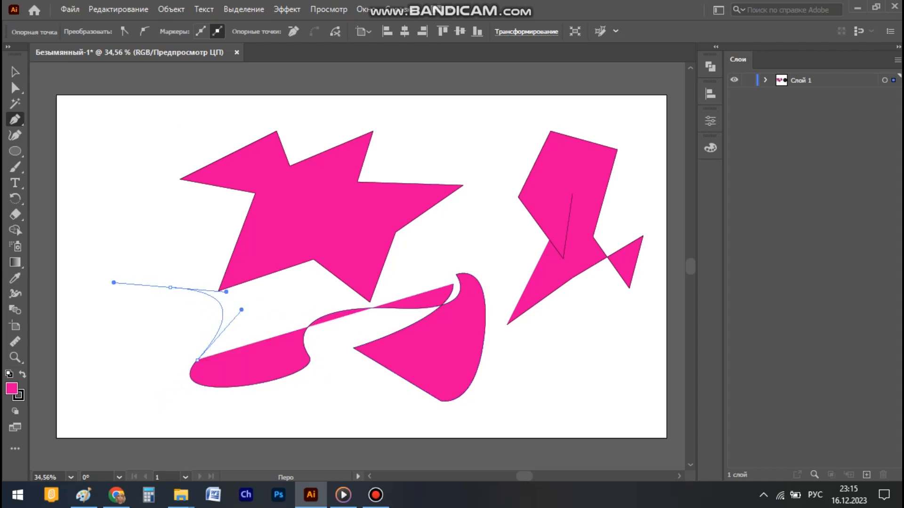
left_click_drag(151, 383, 183, 405)
left_click_drag(334, 419, 372, 389)
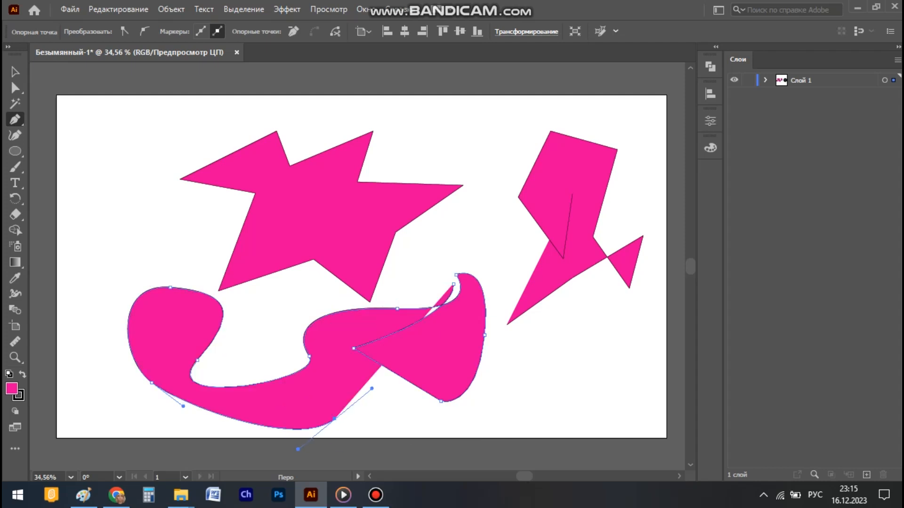
left_click_drag(499, 397, 517, 350)
left_click_drag(601, 335, 549, 386)
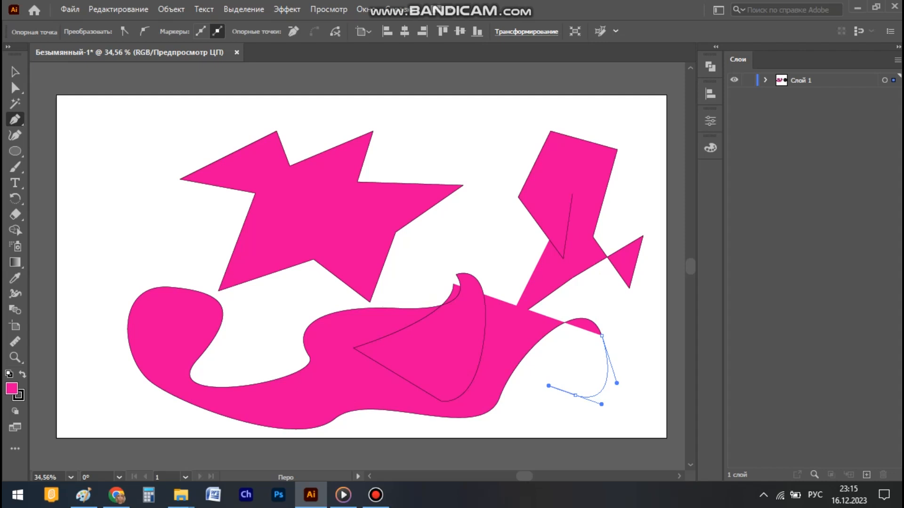
left_click_drag(515, 413, 531, 429)
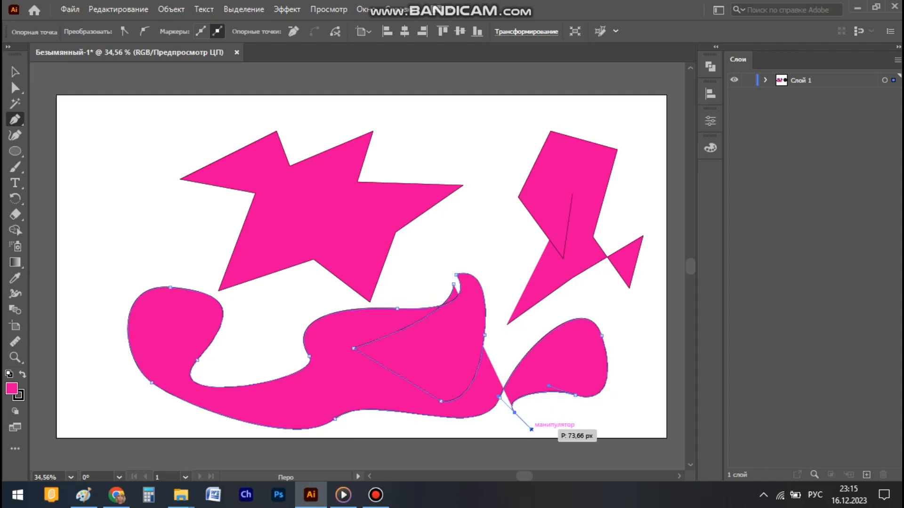
Delete the winding curved shape, the star and the angular path to clear the artboard.
key("Delete")
key("Delete")
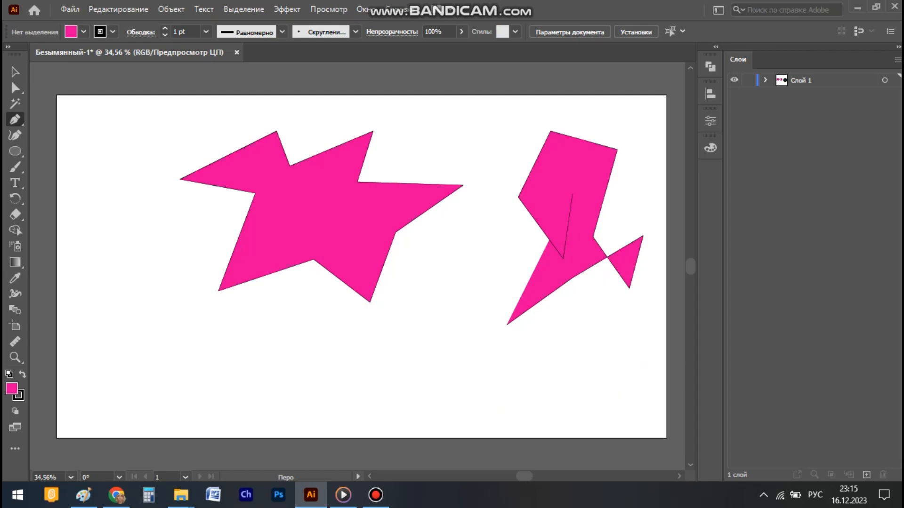
key("v")
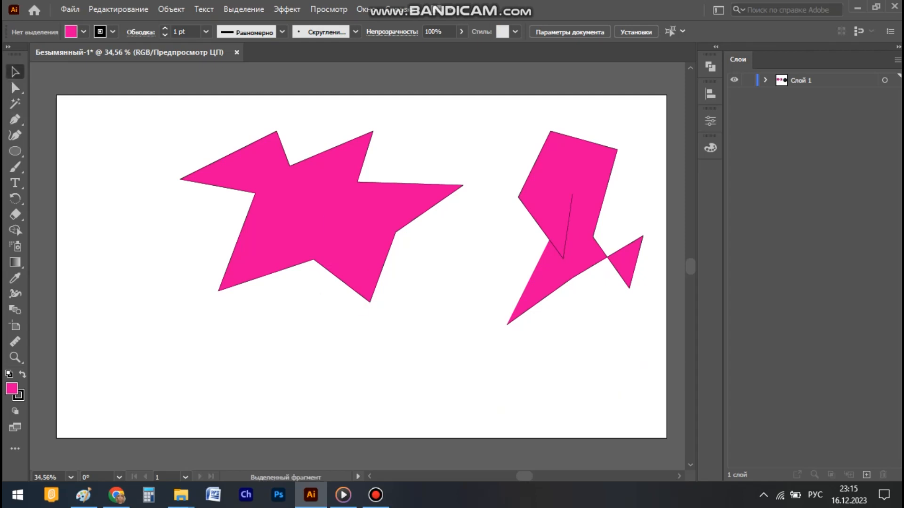
left_click(329, 216)
key("Delete")
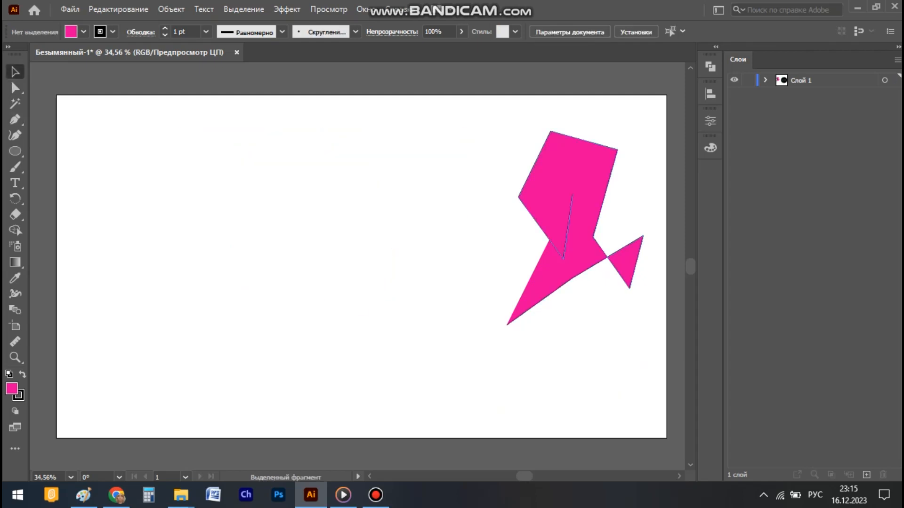
key("ctrl+a")
key("Delete")
Draw a large filled freeform shape with long curve handles across the artboard using the Pen tool.
key("p")
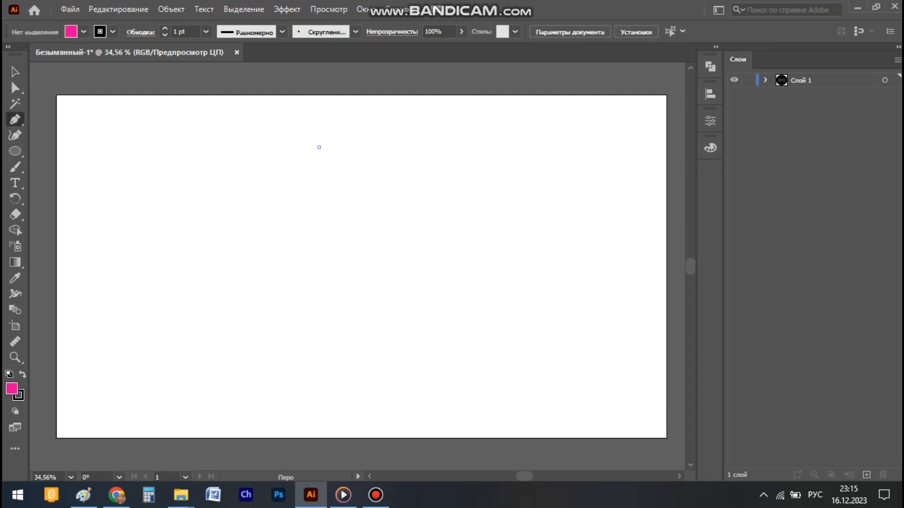
left_click(319, 147)
left_click_drag(596, 330, 281, 285)
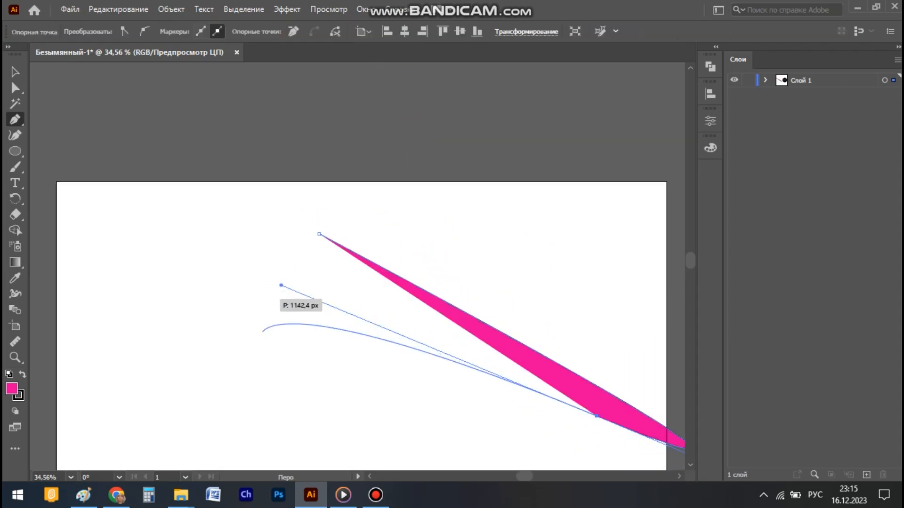
left_click_drag(289, 320, 303, 383)
left_click_drag(307, 348, 228, 309)
left_click_drag(258, 274, 312, 297)
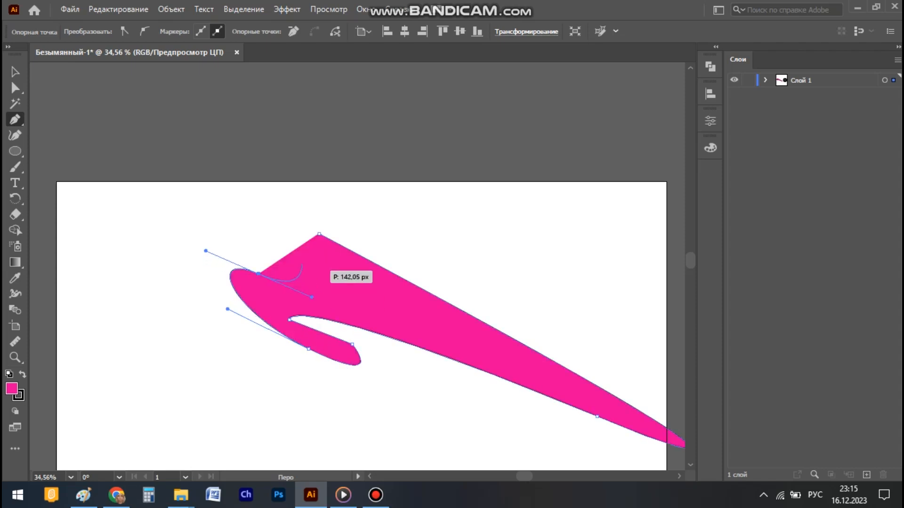
left_click_drag(289, 224, 379, 259)
left_click_drag(431, 239, 613, 244)
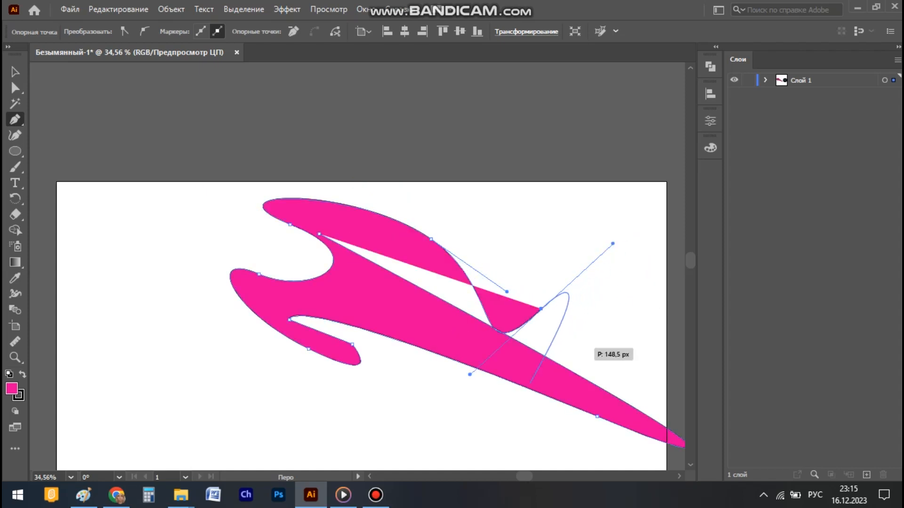
left_click_drag(426, 413, 305, 414)
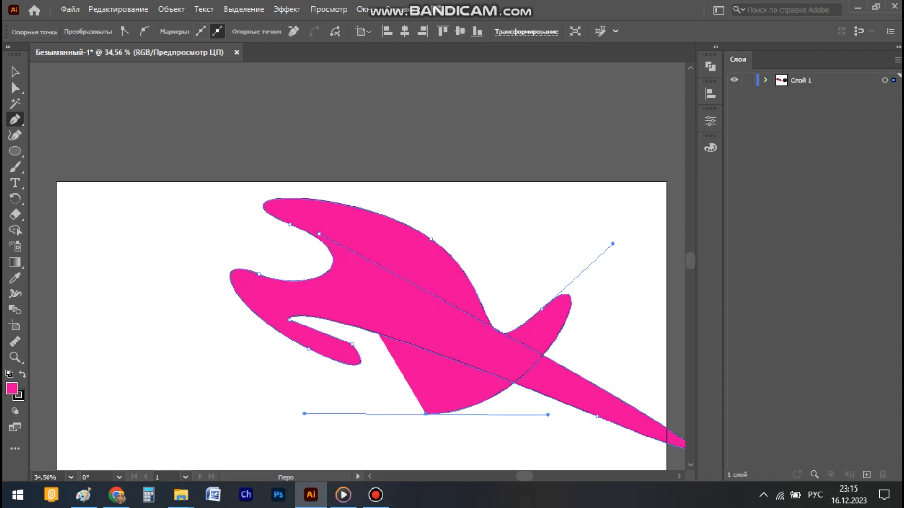
Draw an open, unfilled looping curve across the upper half of the artboard with the Pen tool.
scroll(362, 282, "down", 5)
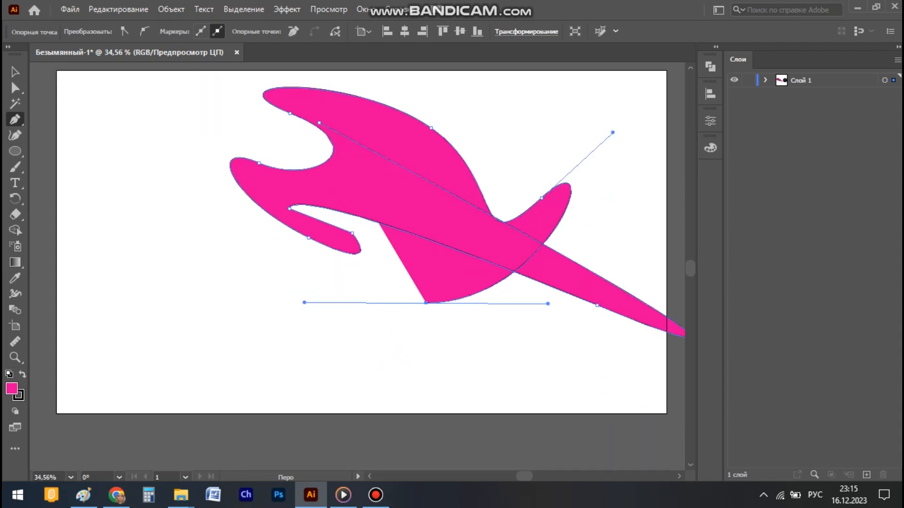
scroll(370, 250, "up", 1)
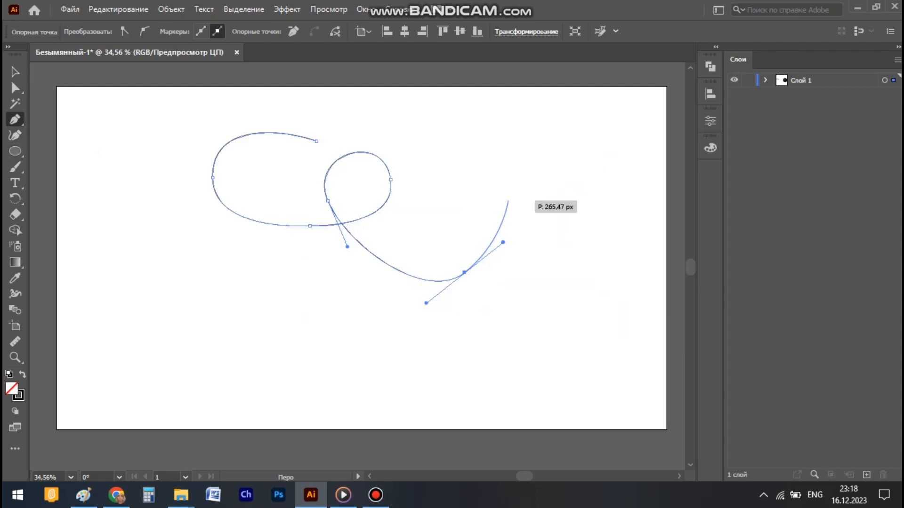
left_click_drag(498, 195, 431, 230)
left_click_drag(532, 276, 576, 271)
left_click_drag(569, 216, 636, 248)
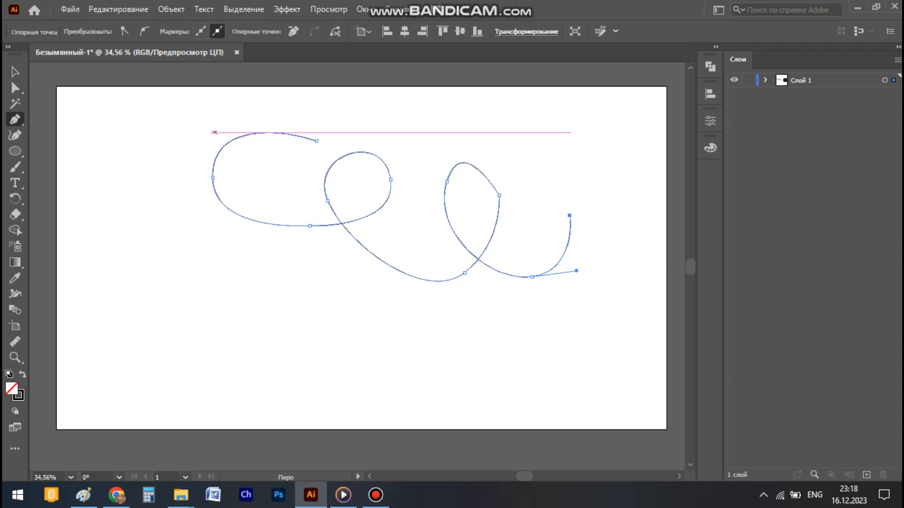
Select the looping curve and set its stroke weight to 15 pt.
key("v")
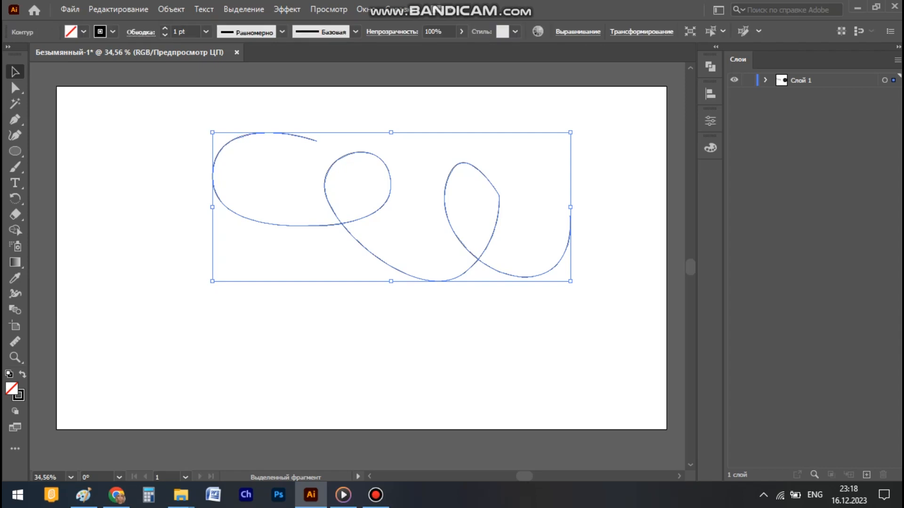
left_click(165, 28)
left_click(165, 28)
left_click(165, 28)
left_click(165, 28)
left_click(165, 28)
left_click(165, 29)
left_click(165, 29)
left_click(165, 28)
left_click(164, 28)
left_click(165, 29)
left_click(164, 28)
left_click(164, 29)
left_click(165, 28)
left_click(165, 28)
Turn the curve's stroke into a dashed line with a dash length of 40 pt.
left_click(141, 32)
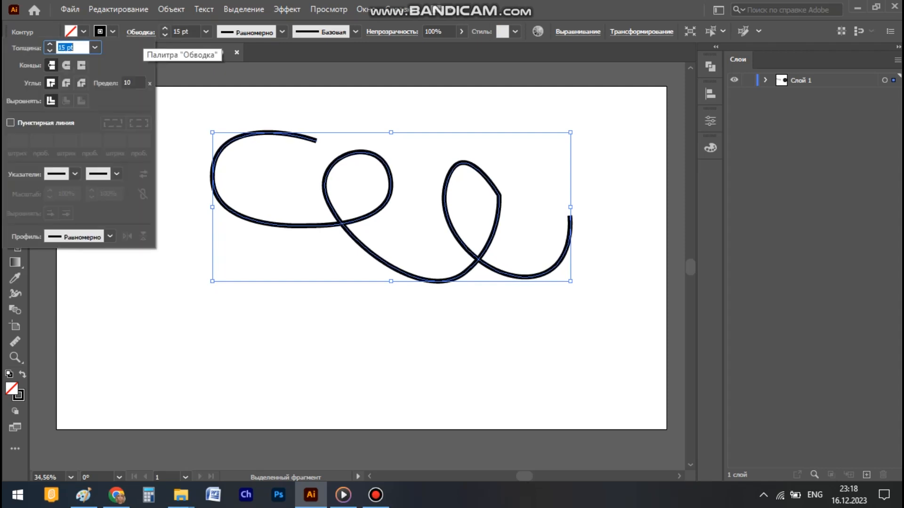
left_click(10, 123)
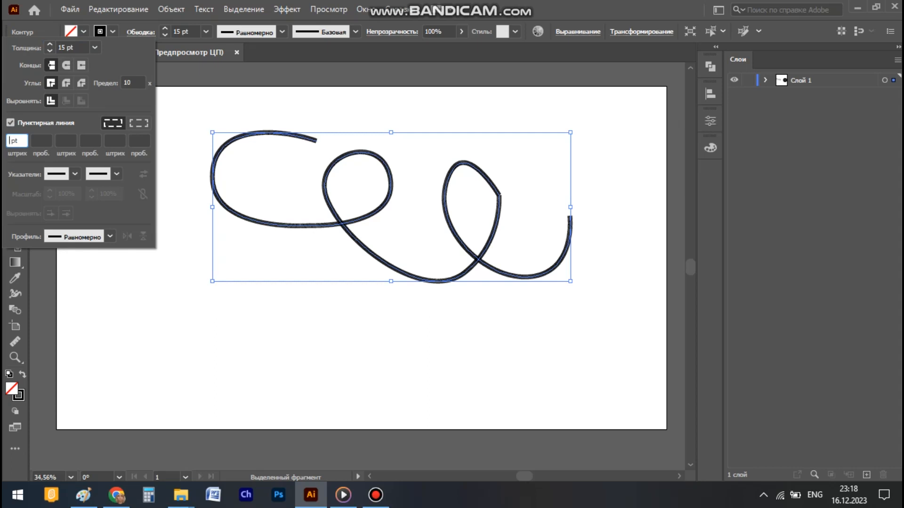
key("Return")
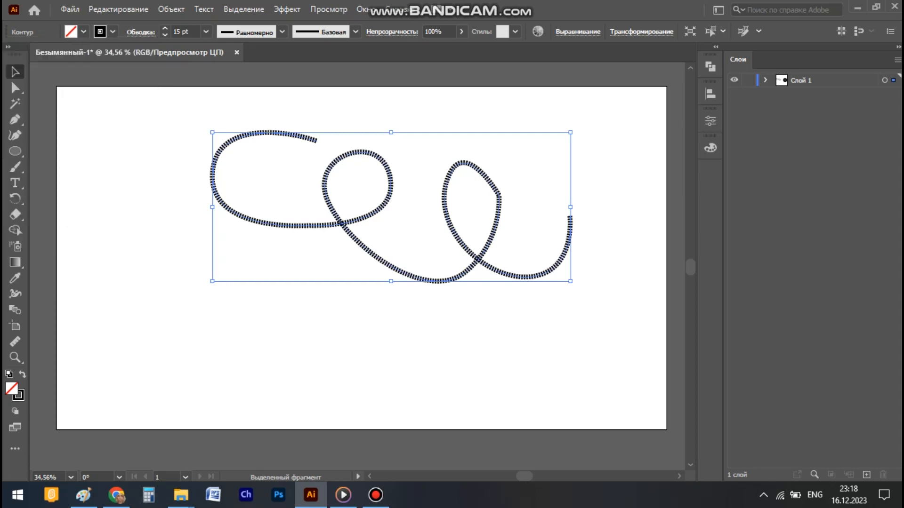
left_click(140, 33)
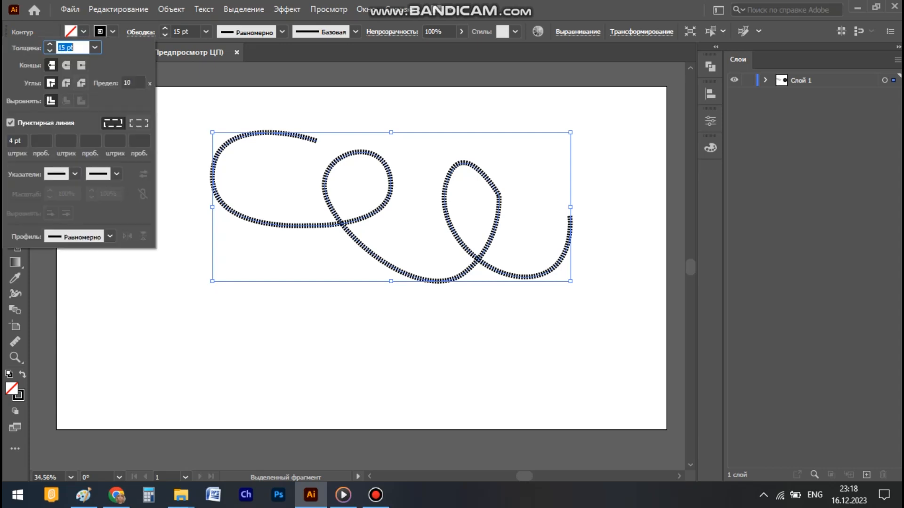
left_click(14, 141)
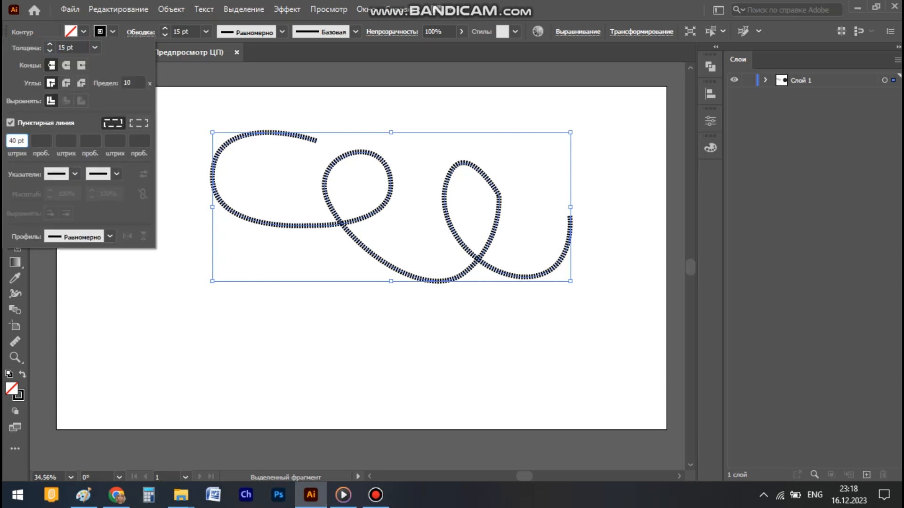
type("0")
key("Return")
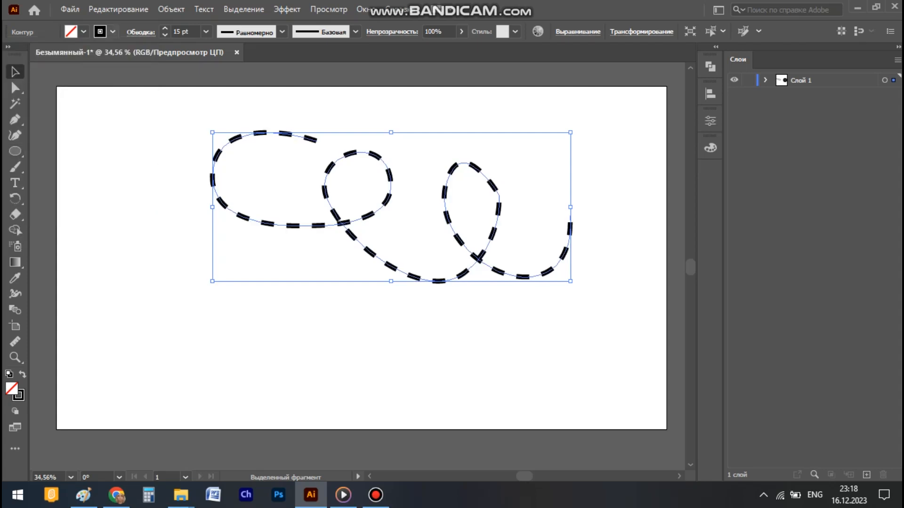
Add a solid barbed arrowhead to the curve's start and the feathered Стрелка 18 arrowhead to its end.
left_click(140, 32)
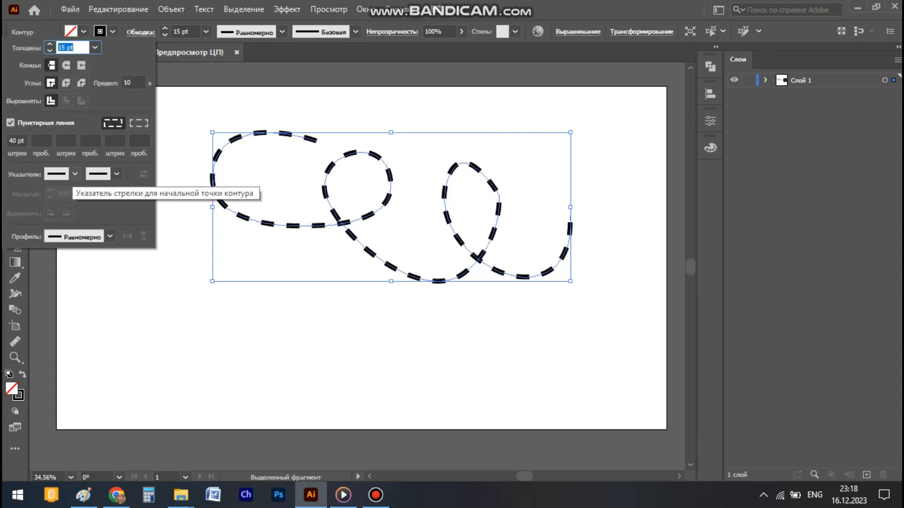
left_click(71, 174)
left_click(55, 299)
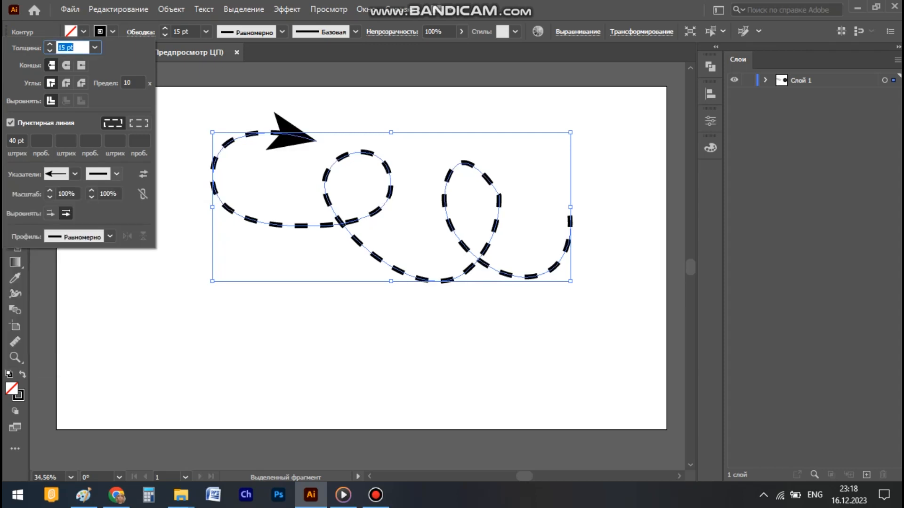
left_click(117, 174)
scroll(75, 273, "down", 2)
scroll(61, 278, "down", 2)
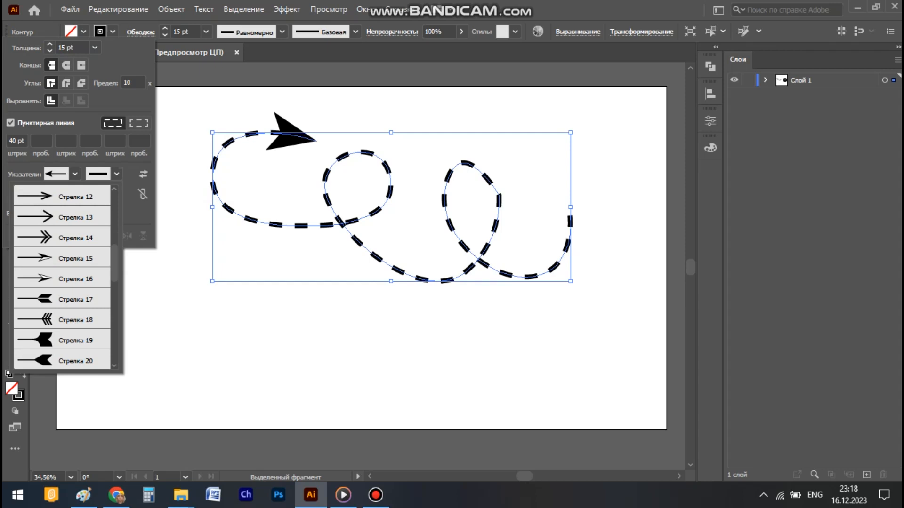
left_click(61, 319)
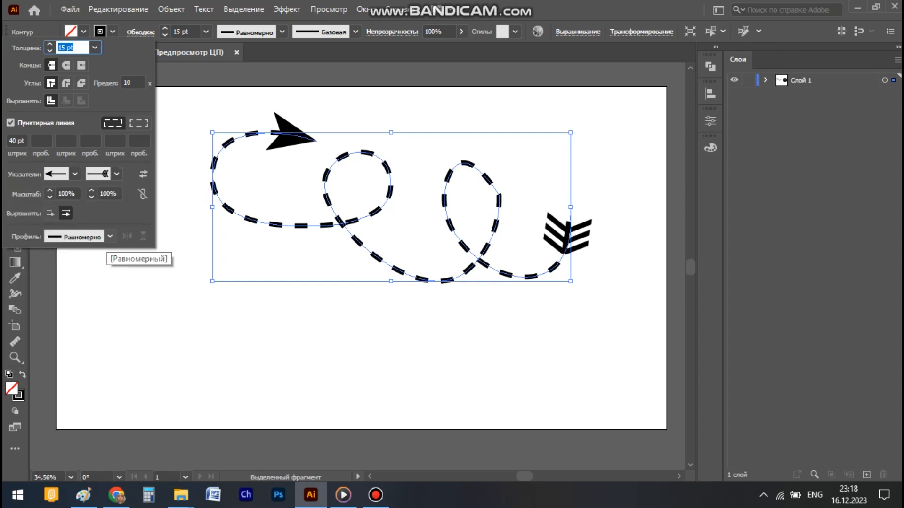
key("Escape")
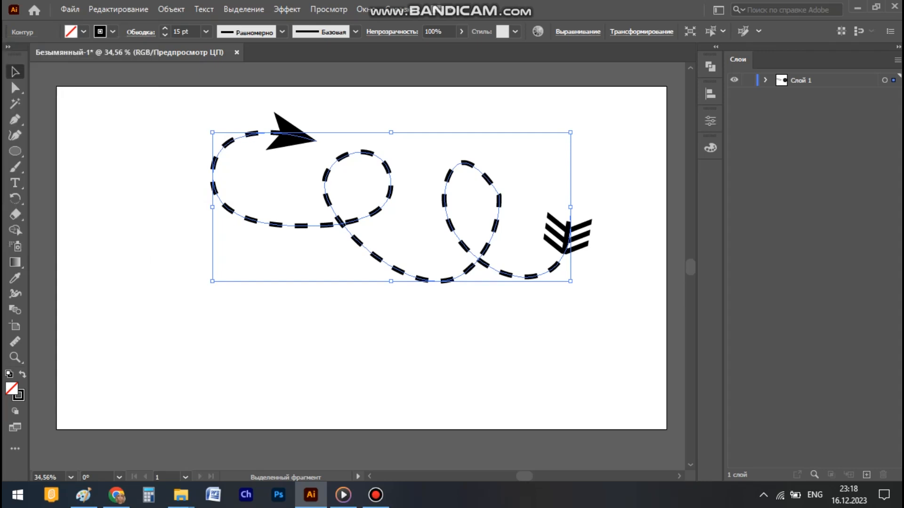
Vary the dashed stroke with the Width tool, widening the lower-right curve and left loop, up to about 138.5 pt, and pinching the right loop's corner.
key("shift+w")
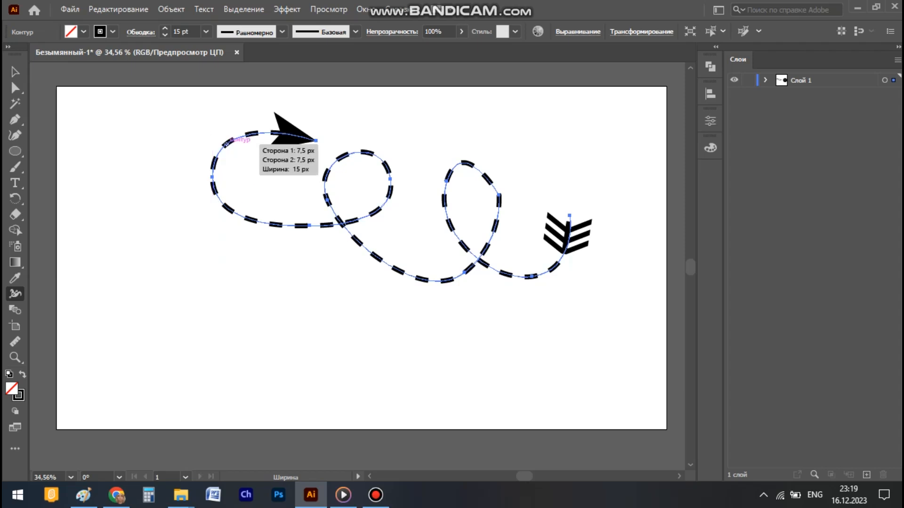
left_click_drag(230, 141, 226, 133)
left_click_drag(223, 133, 223, 132)
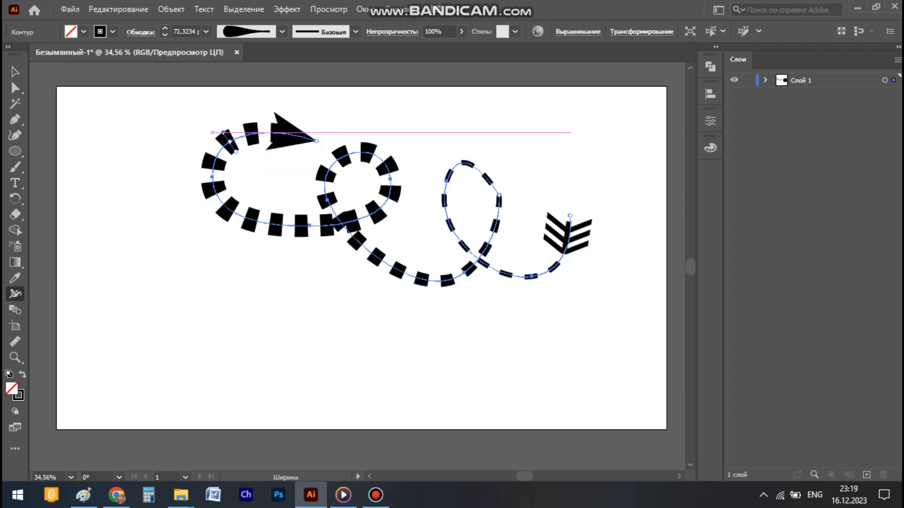
left_click_drag(531, 276, 535, 294)
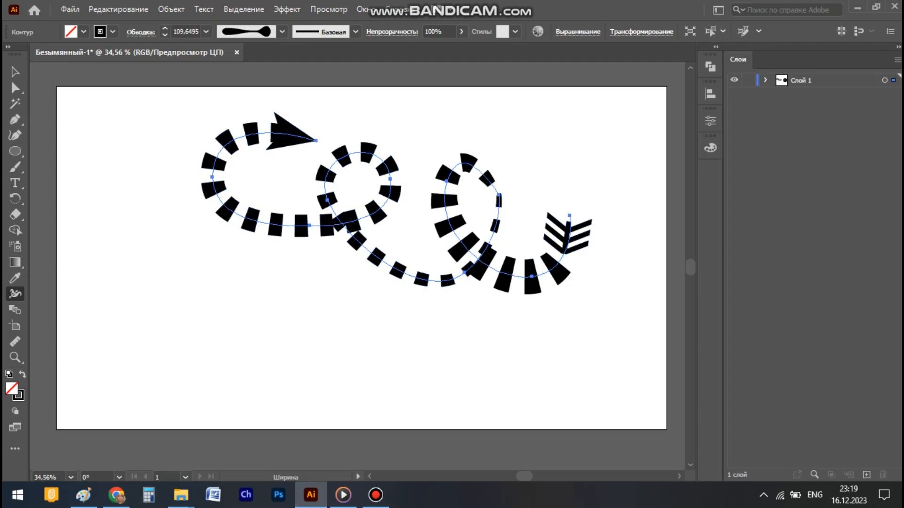
key("ctrl+z")
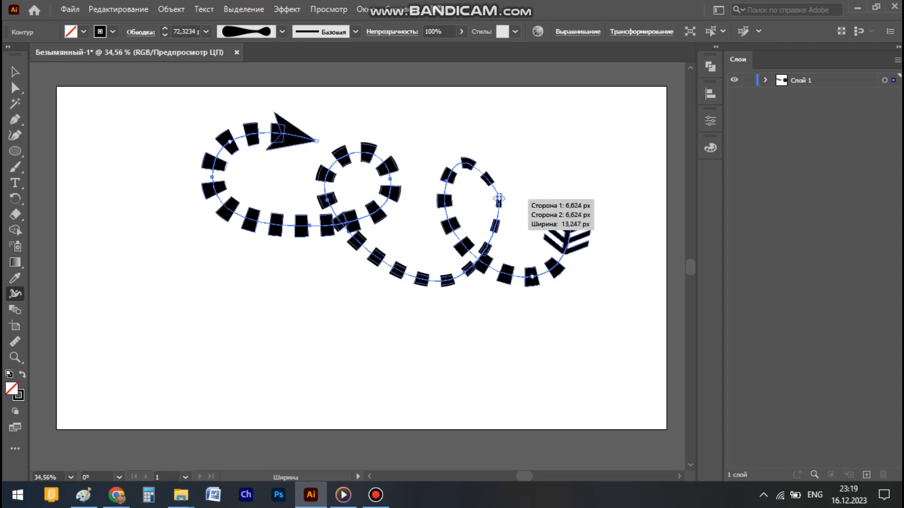
left_click_drag(506, 201, 505, 201)
left_click_drag(278, 231, 275, 246)
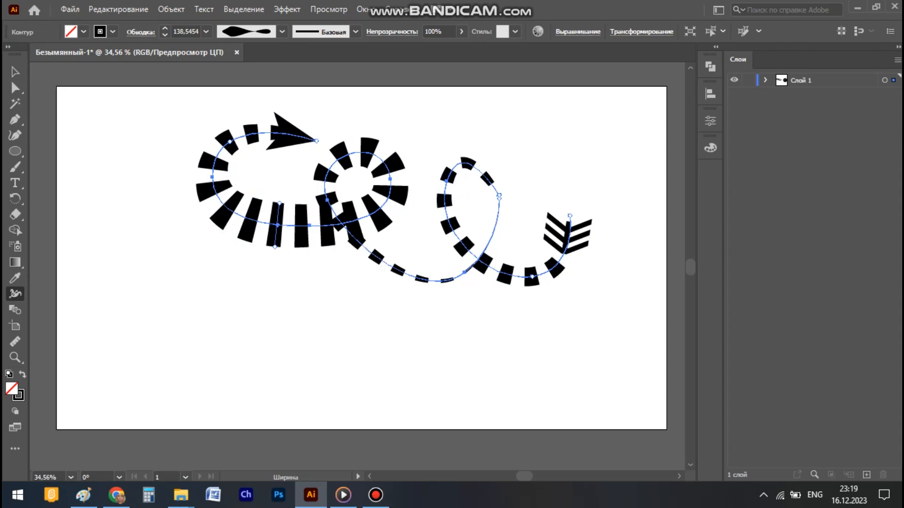